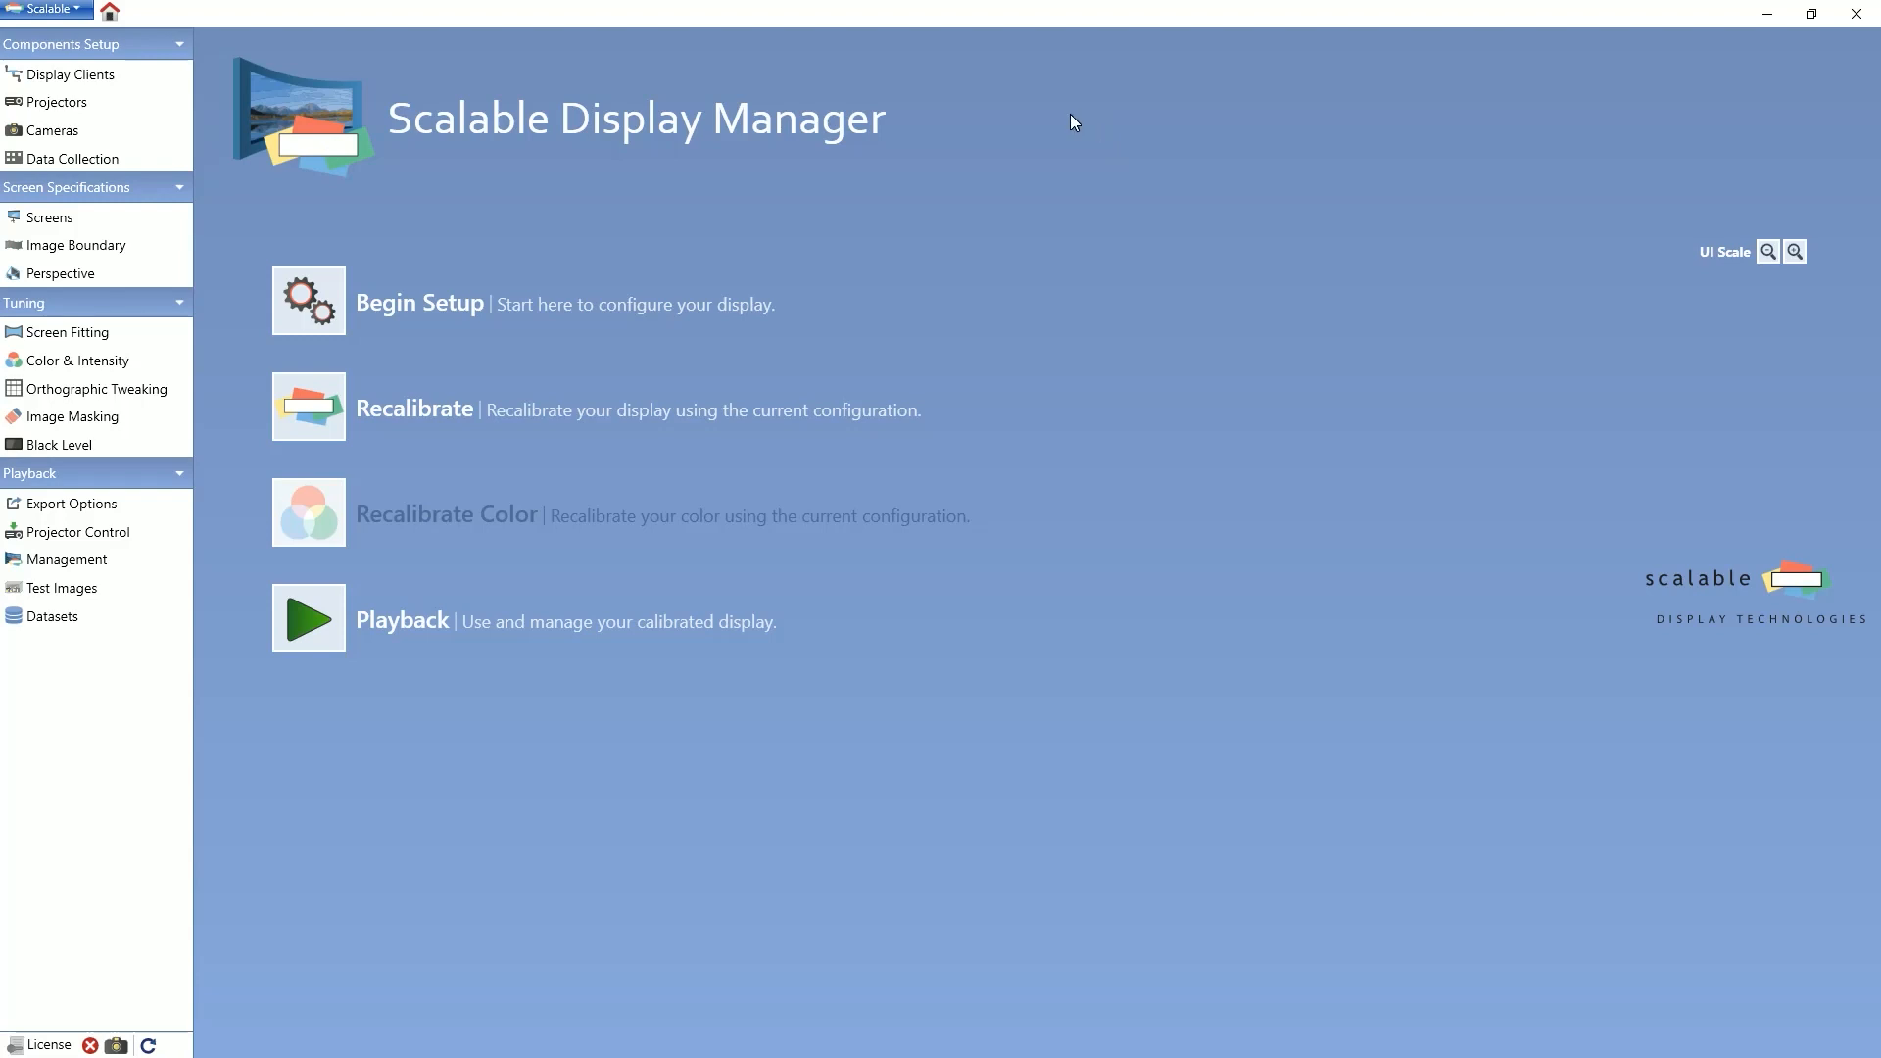
Step: Open the projector configuration and disable projector 1
left_click(150, 108)
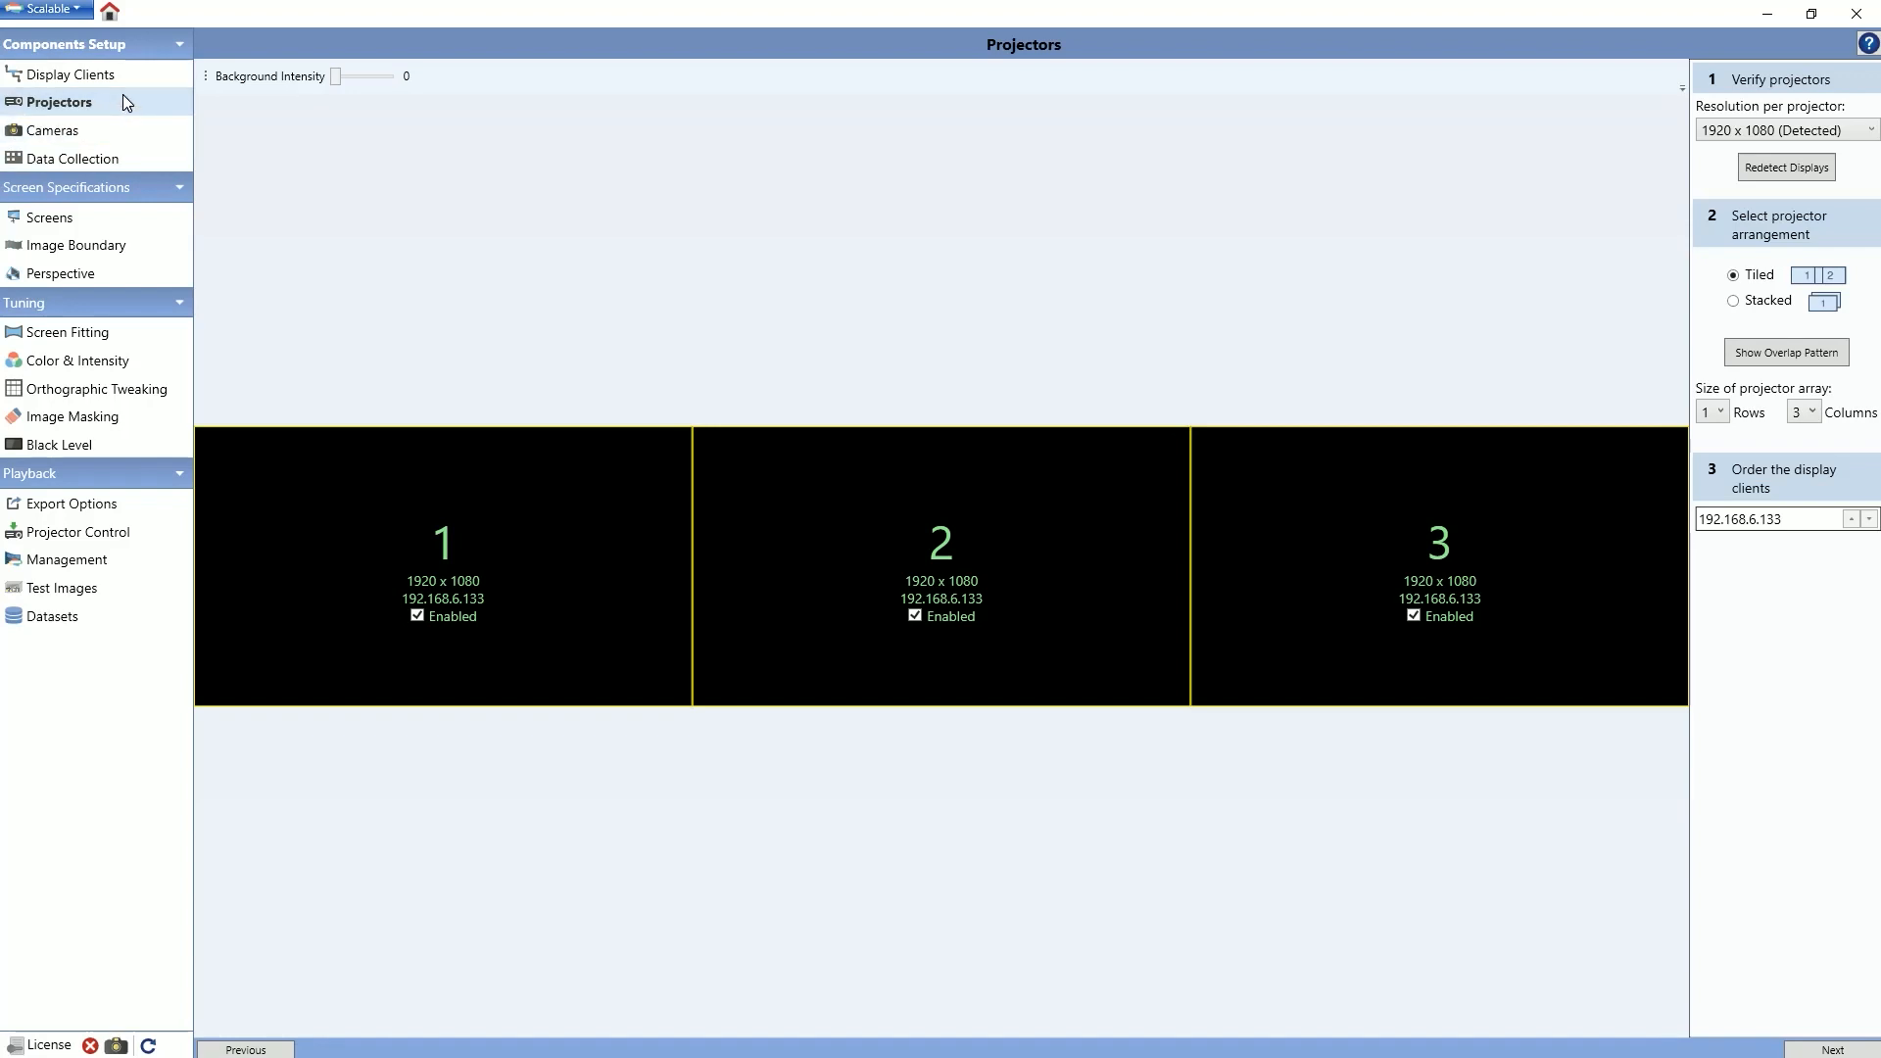
left_click(416, 619)
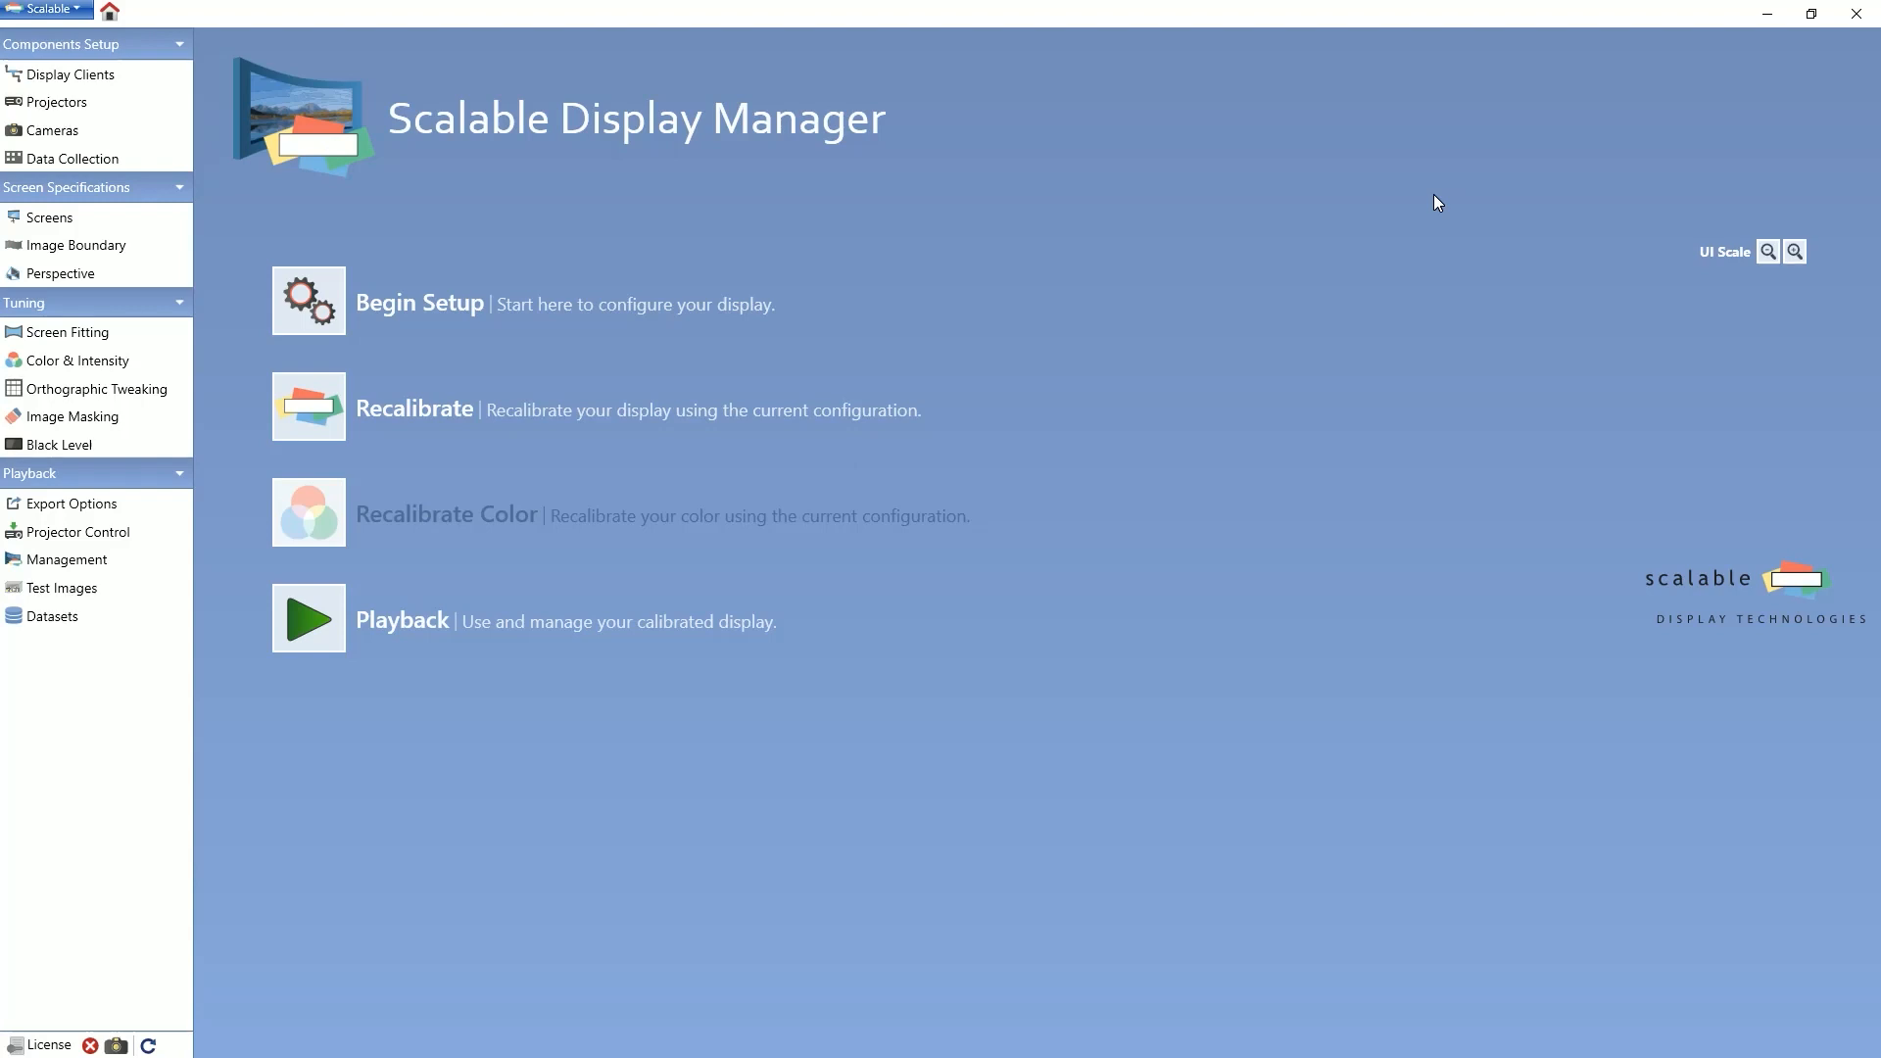
Step: Add an advanced support option named IgnoreControlMonitor of type Bool with the value true
left_click(49, 9)
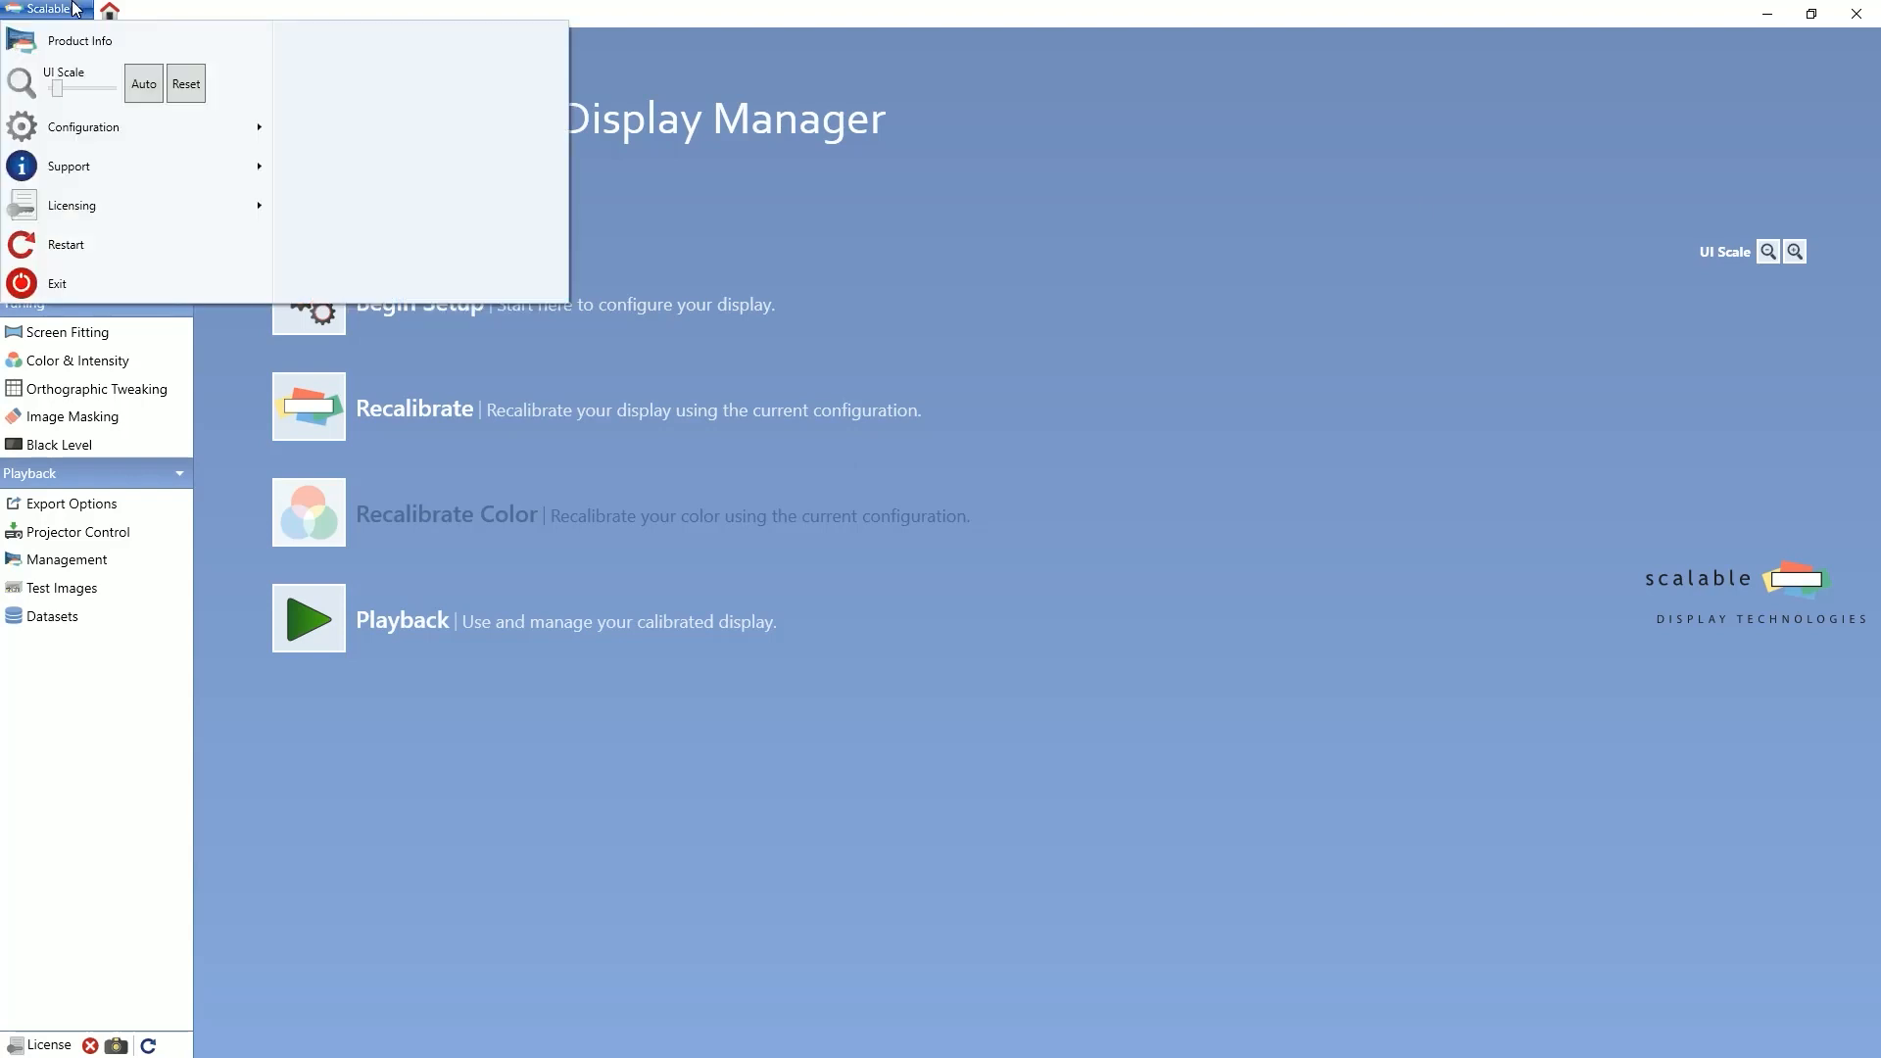
mouse_move(86, 166)
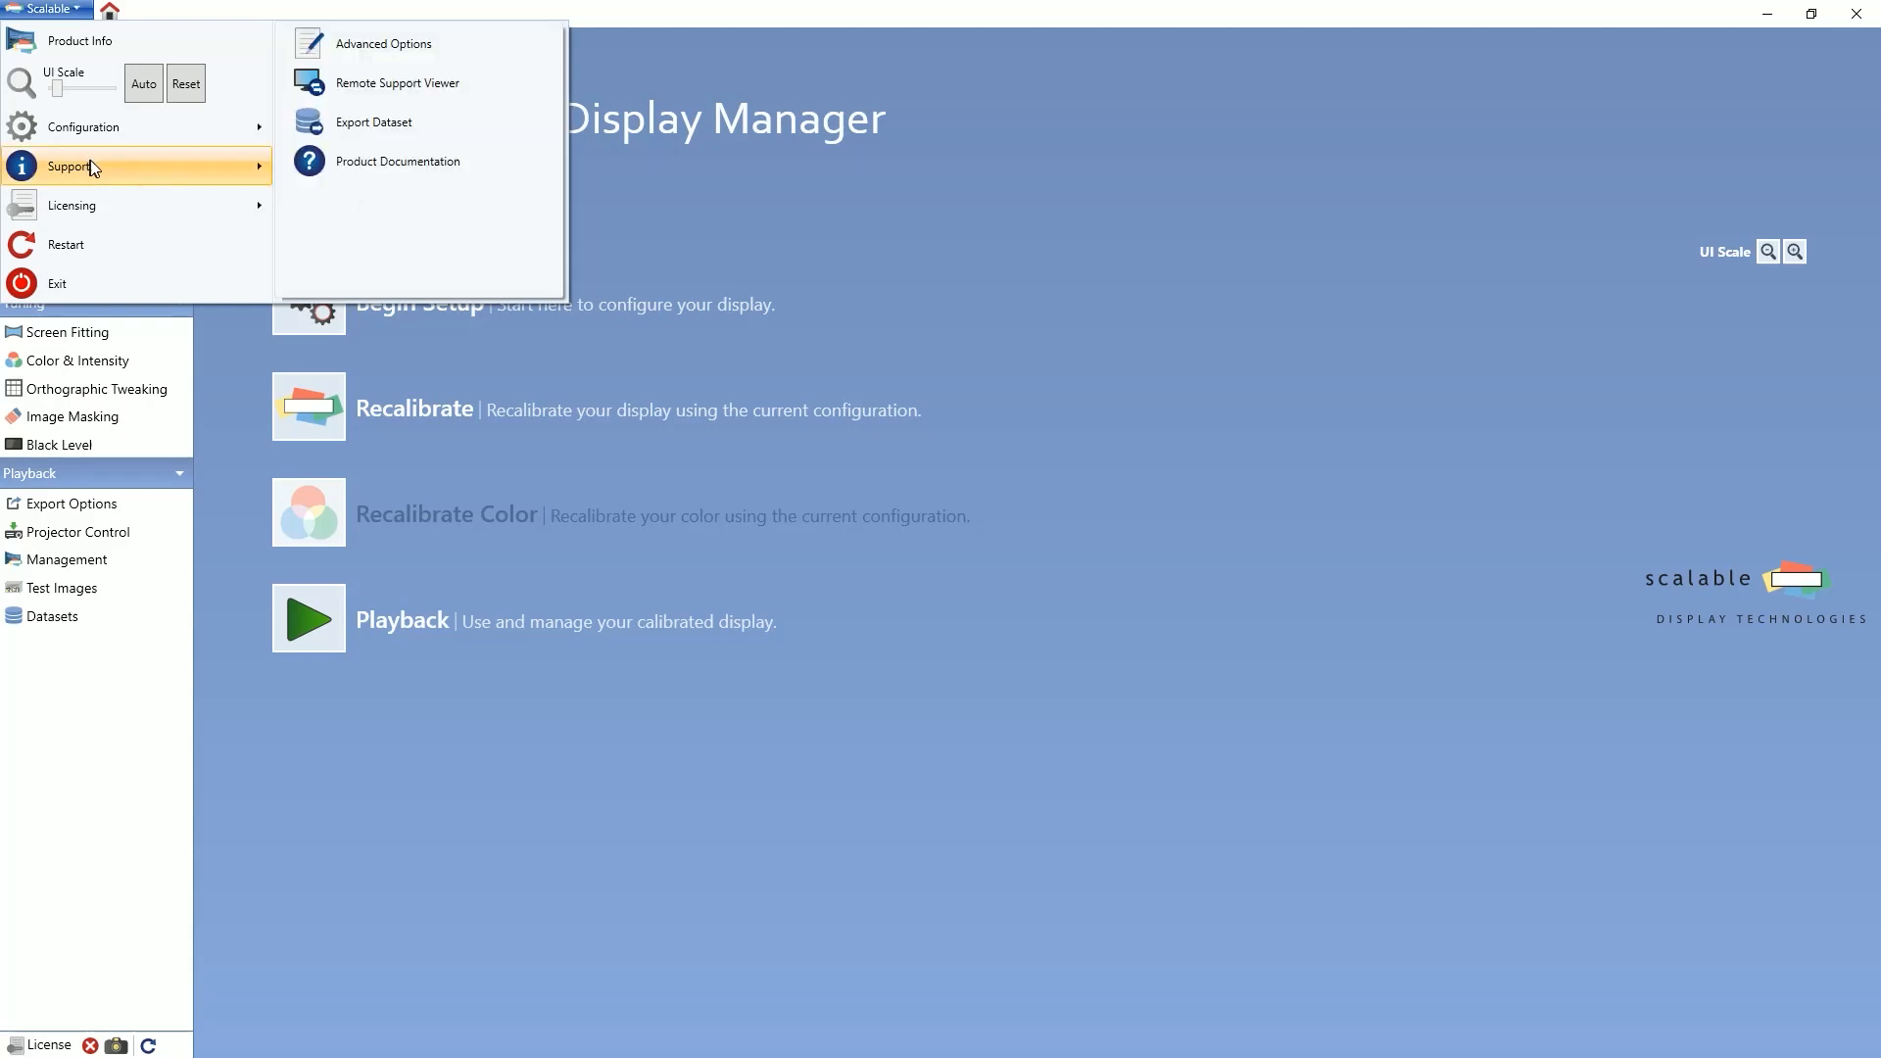
left_click(341, 43)
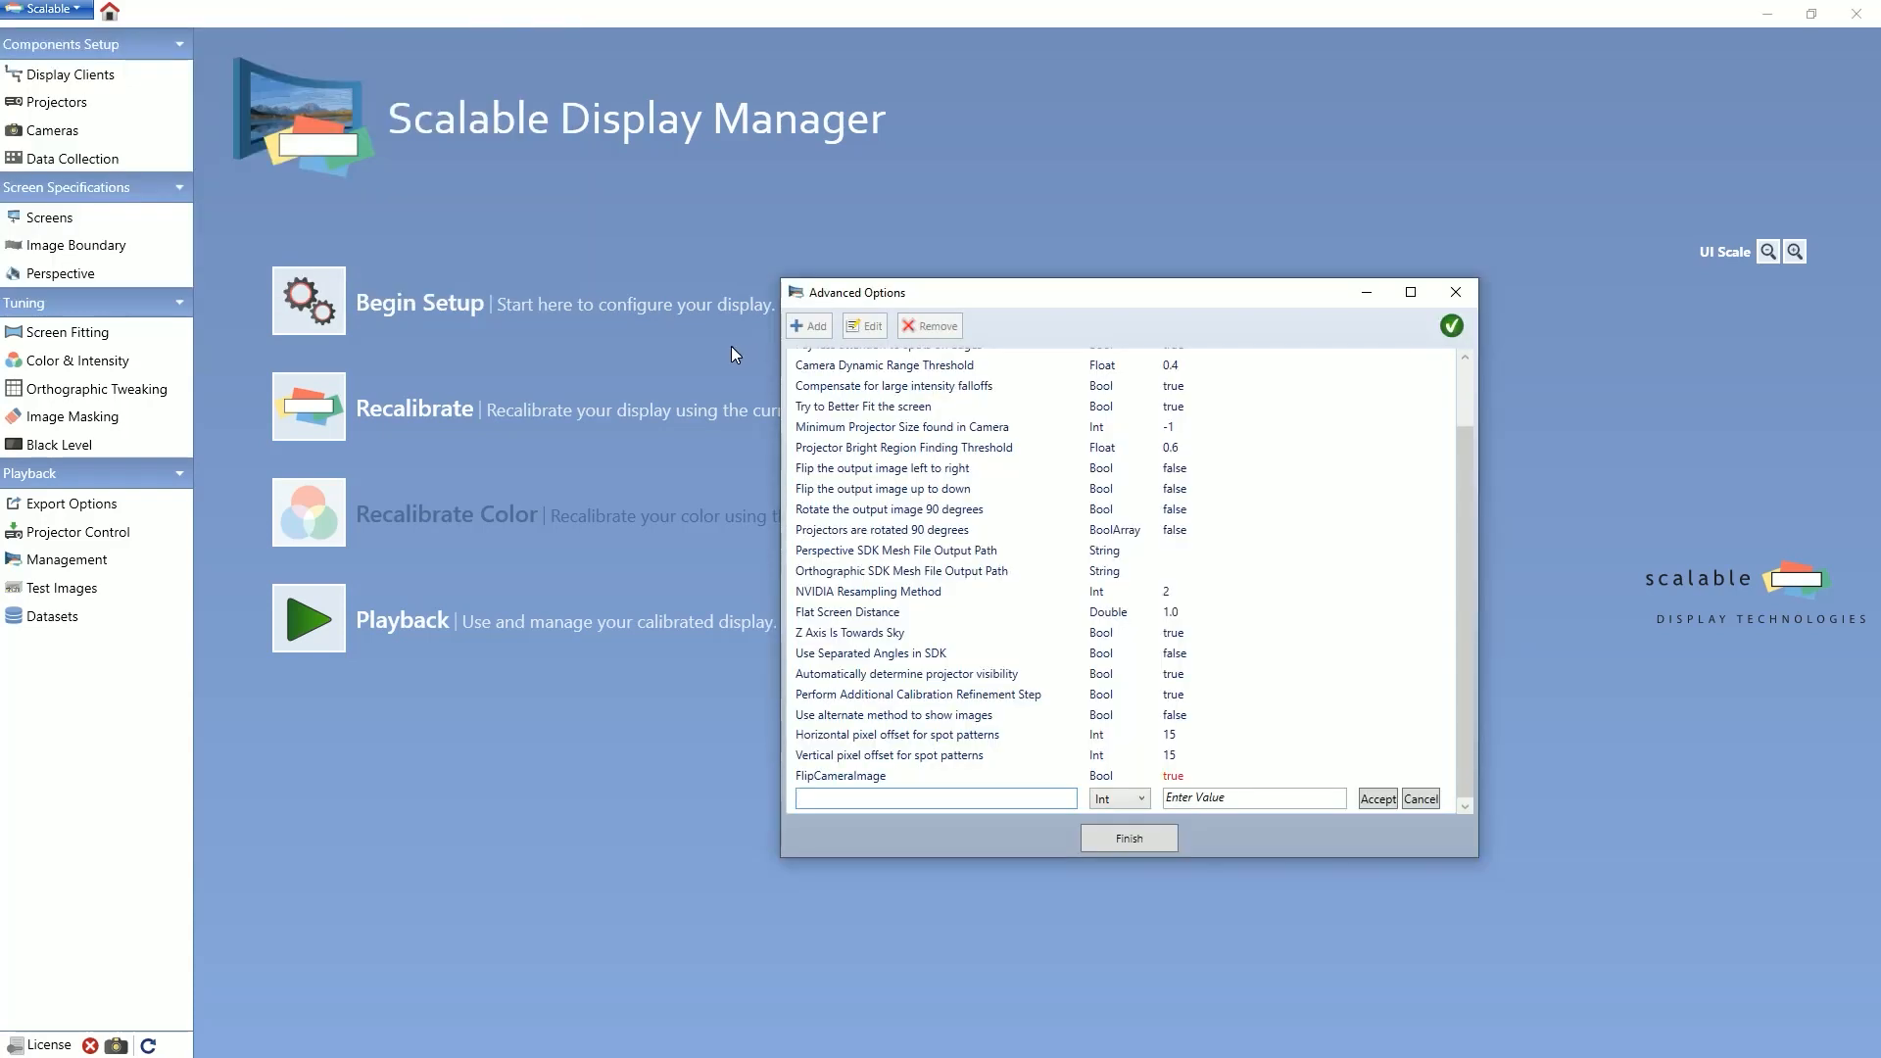
type("Igno")
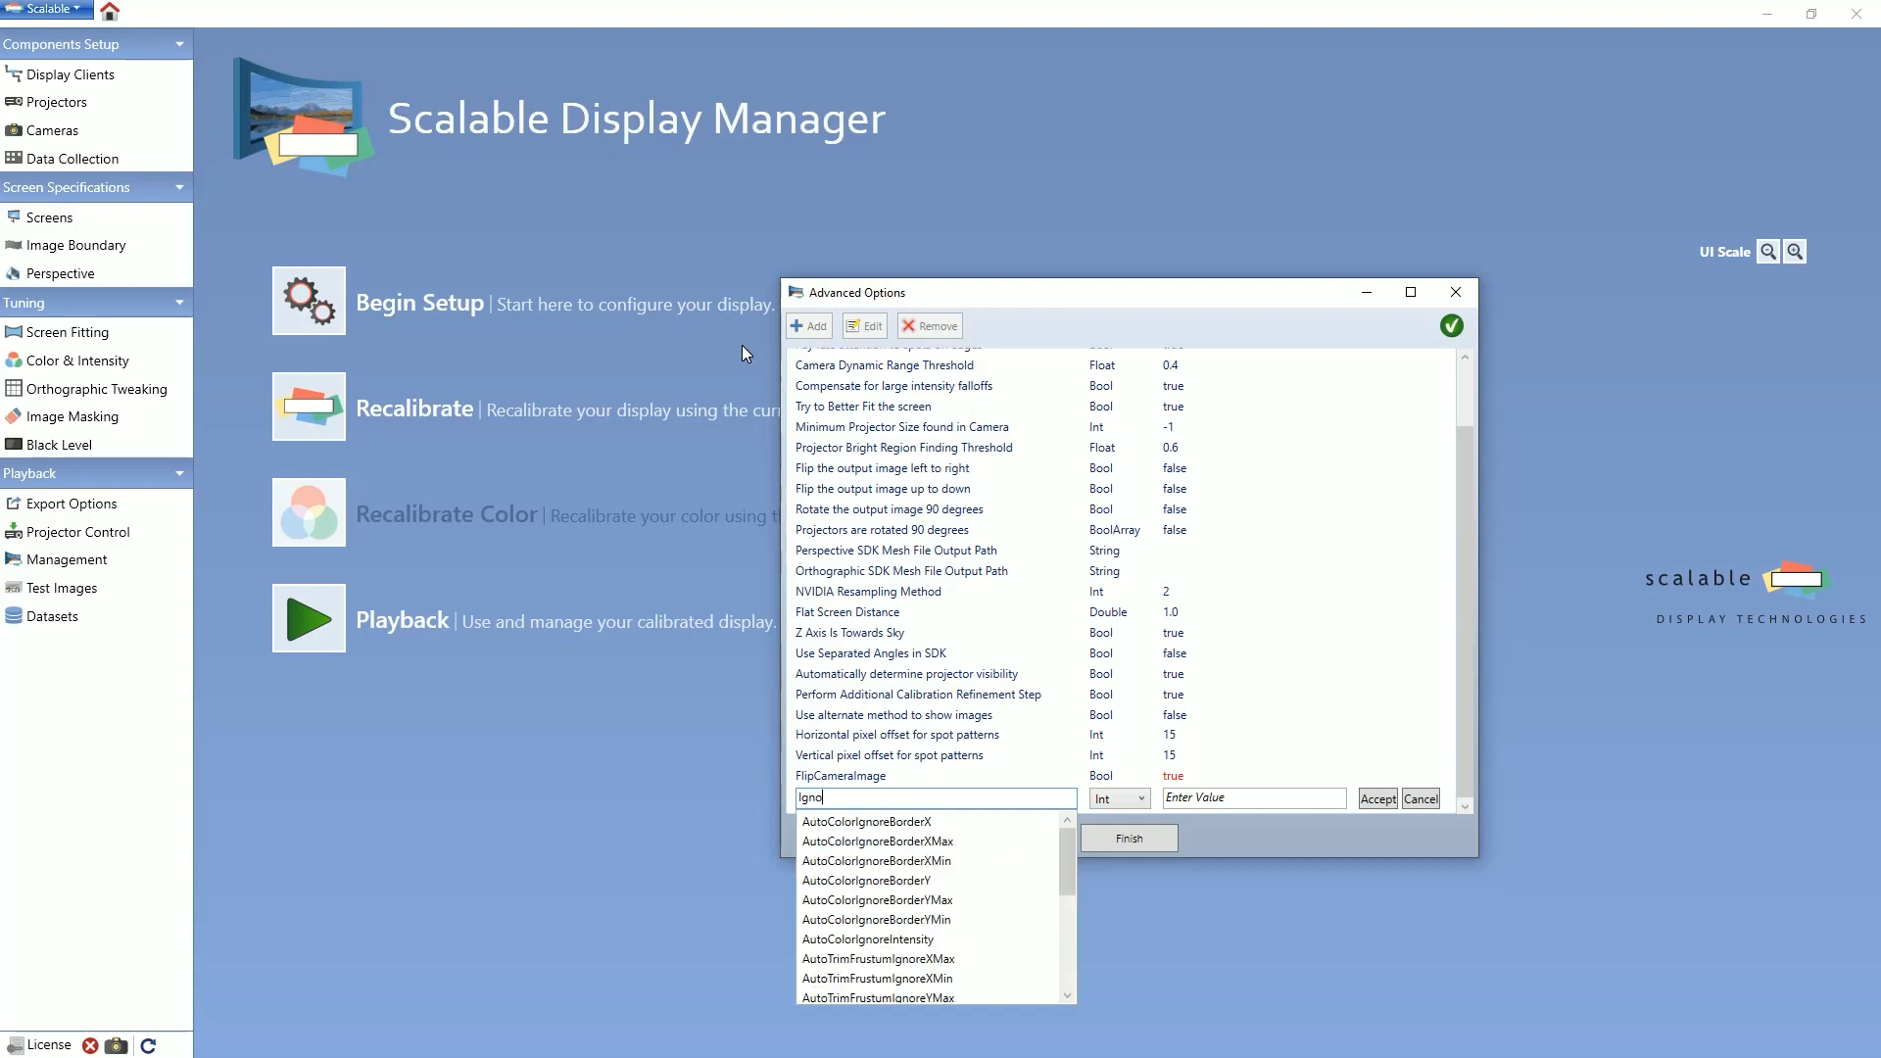
type("reContro")
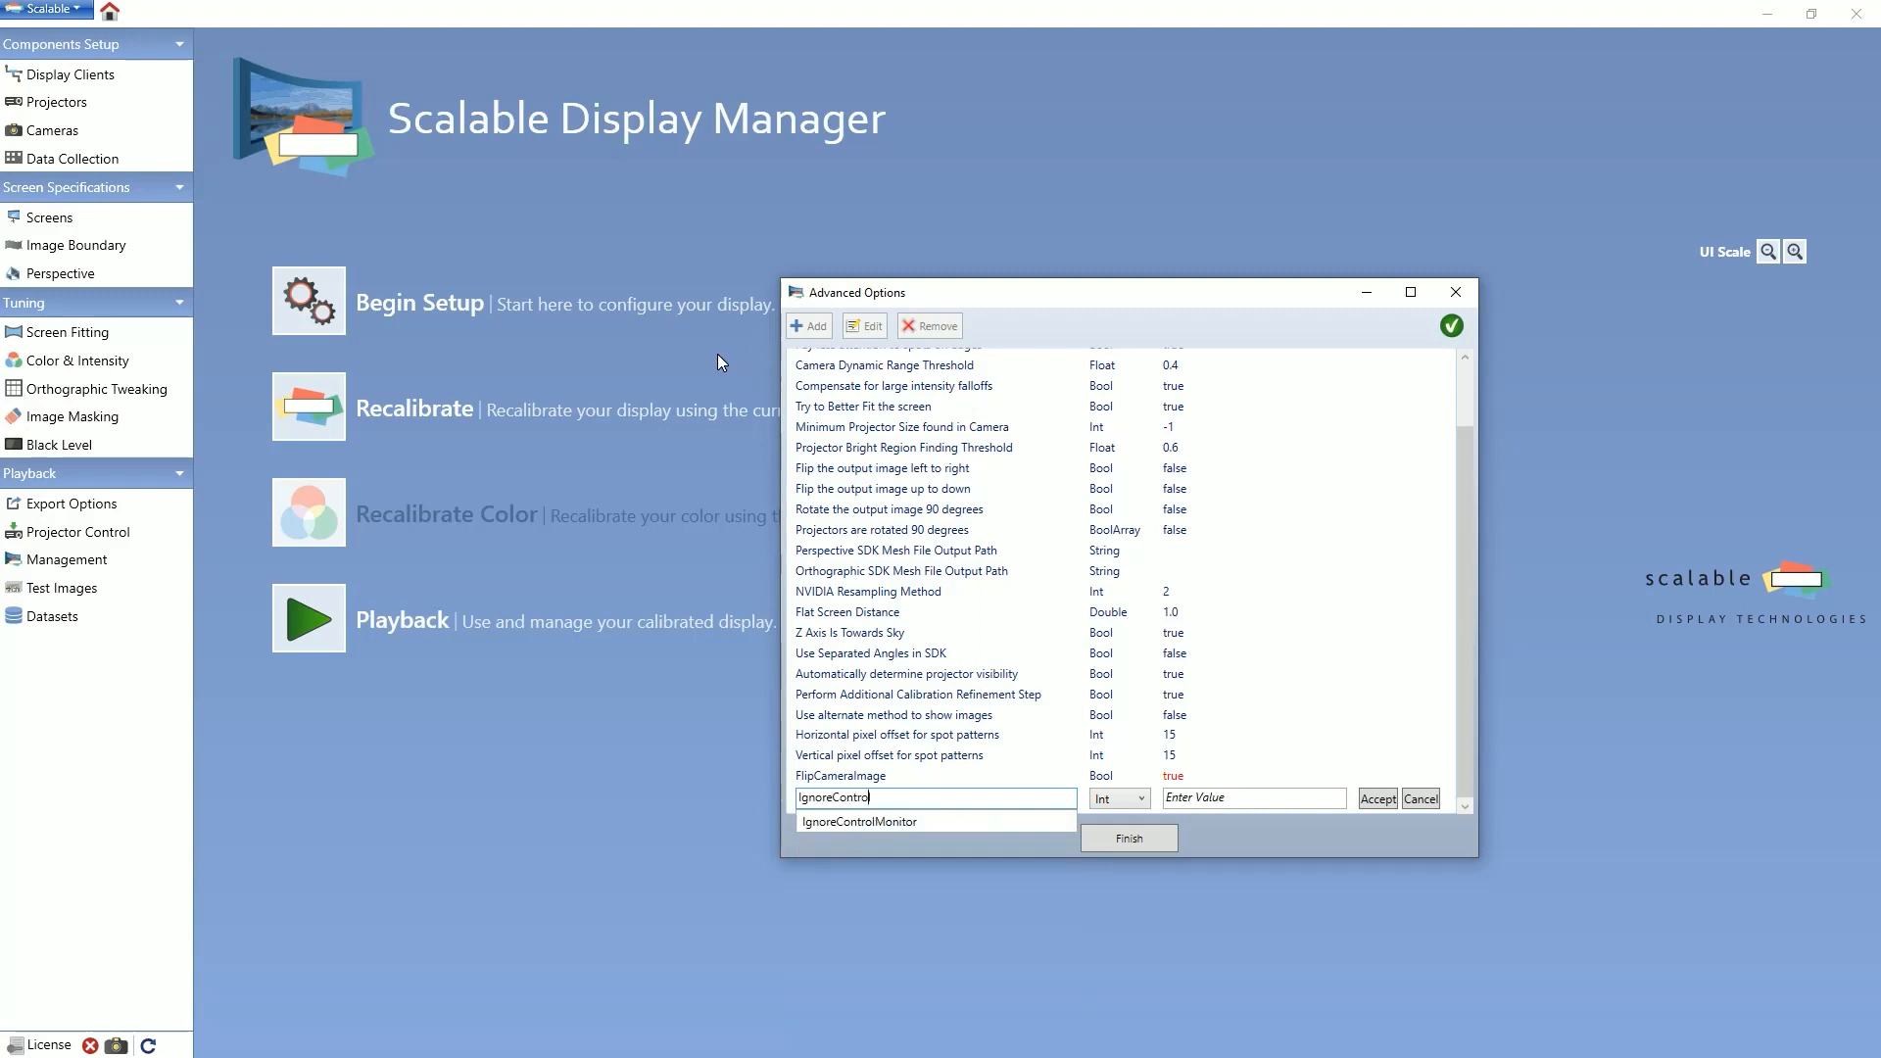
type("lMonitor")
left_click(1119, 798)
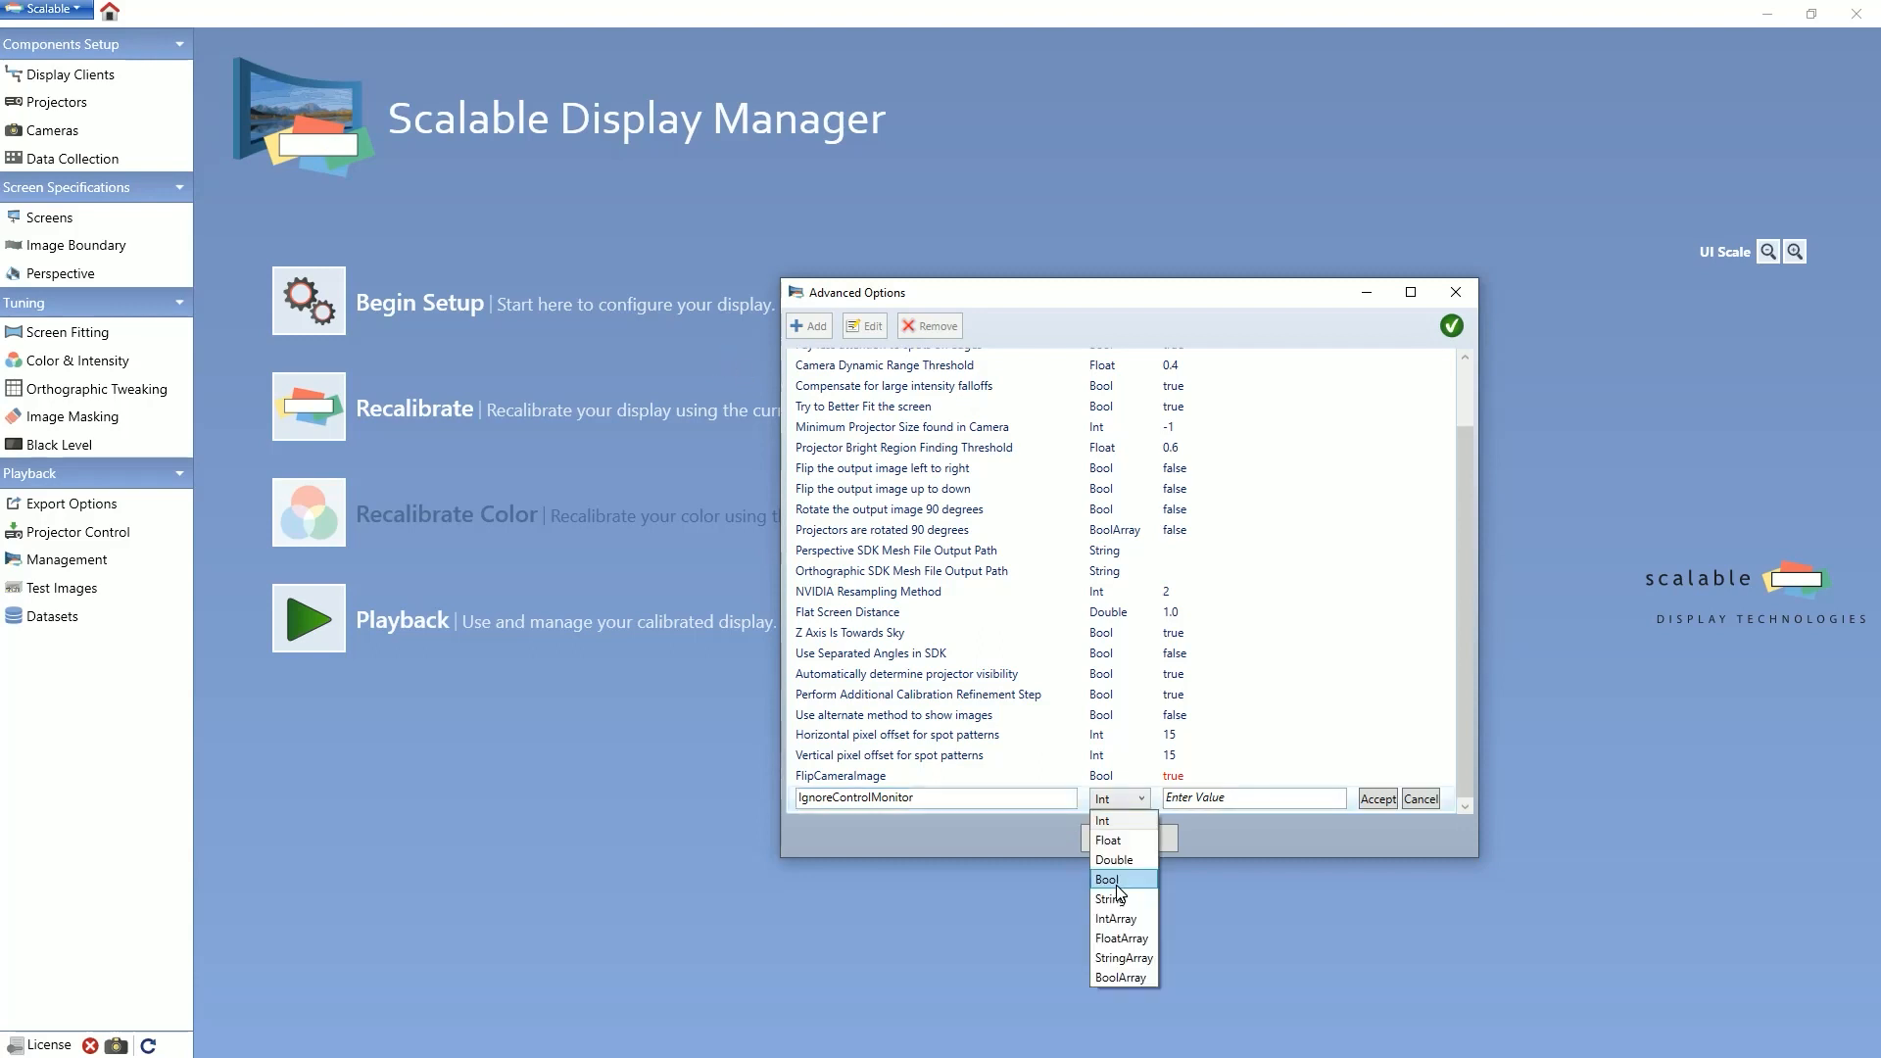
left_click(1115, 881)
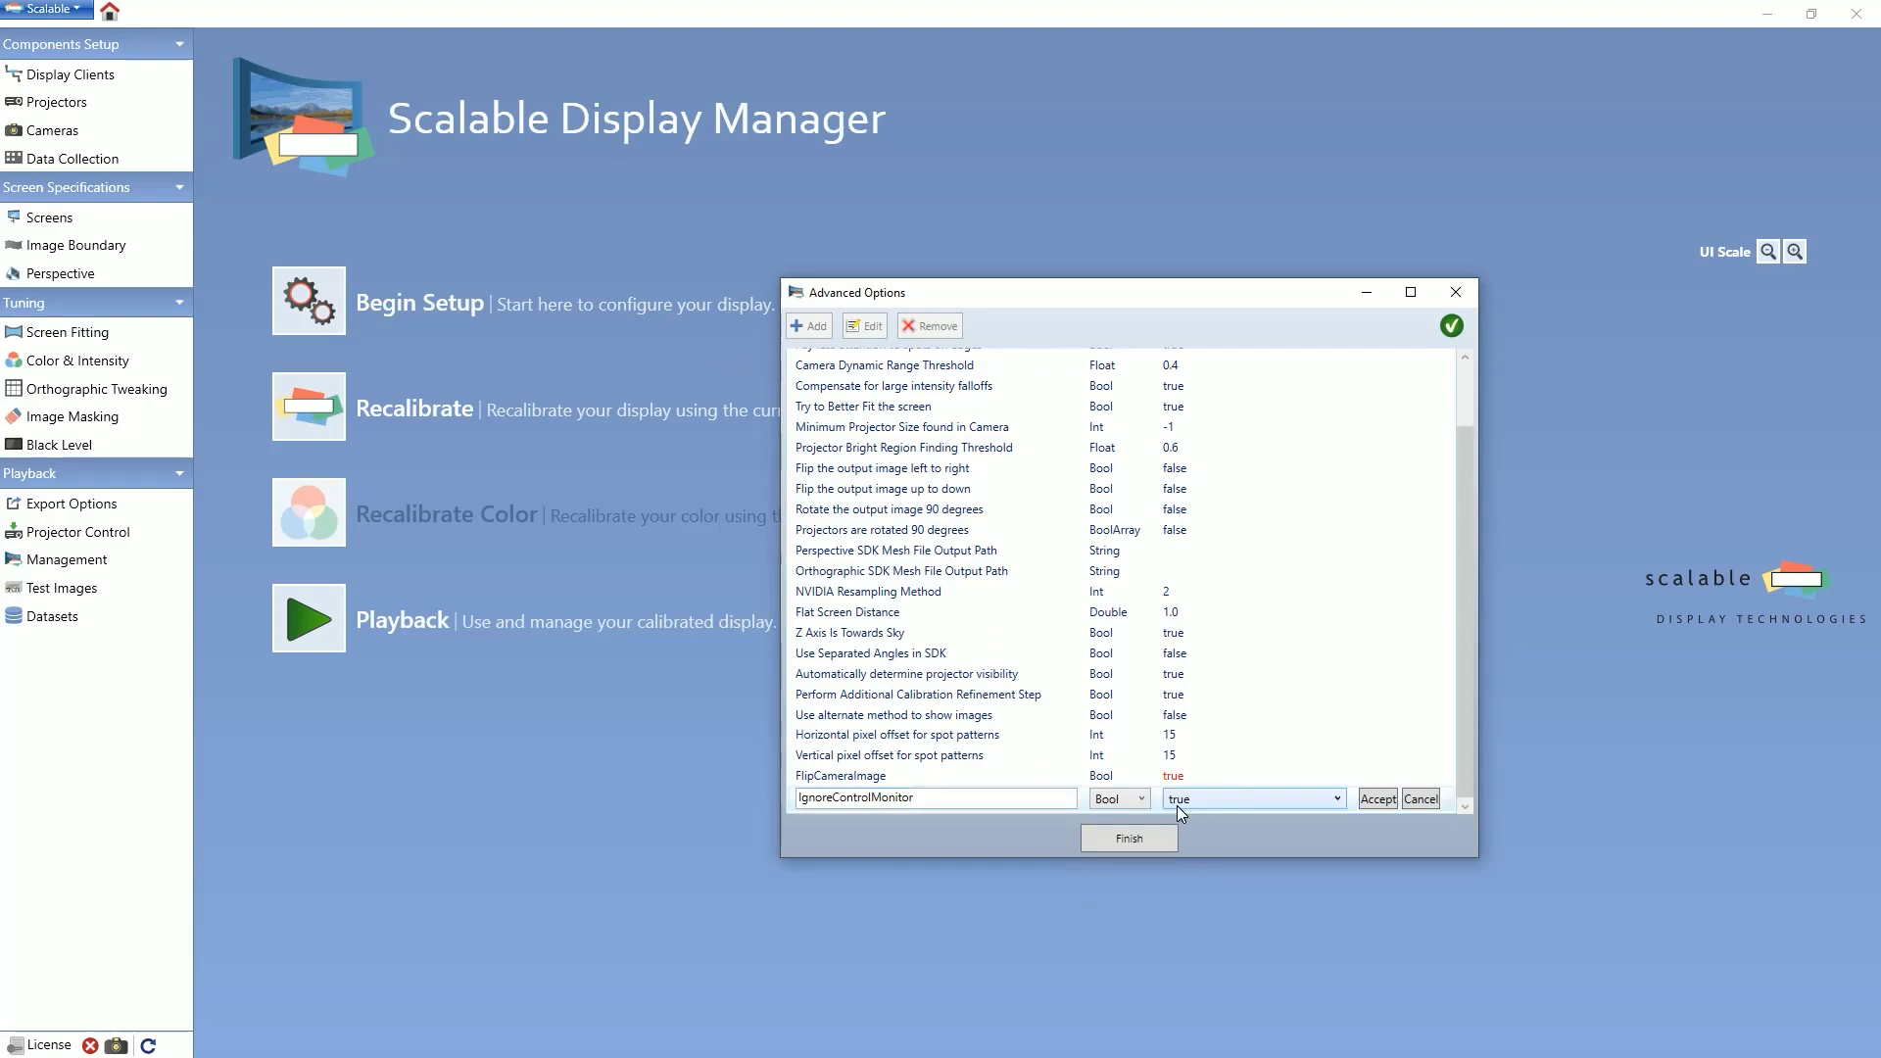
left_click(1376, 799)
Step: Add an advanced option named ControlMonitorHeight of type Int with the value 1080
type("C")
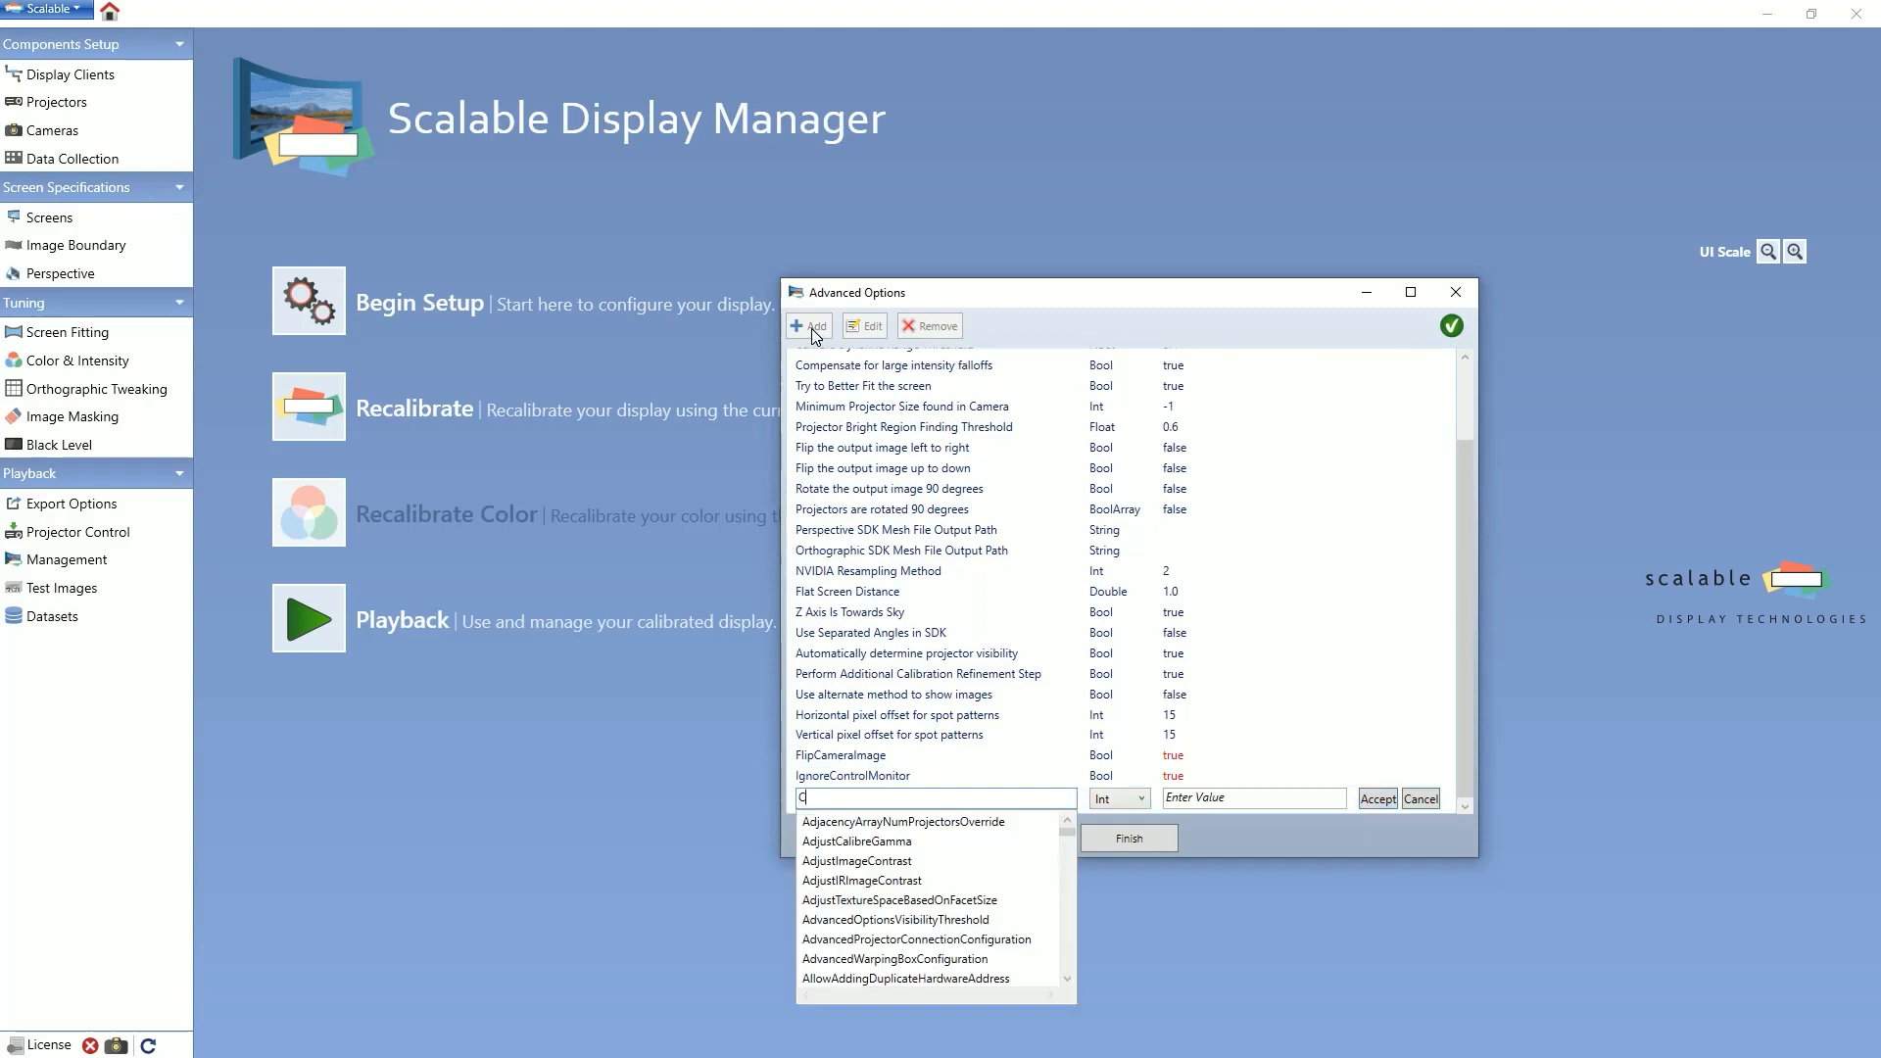
type("ontrolMoni")
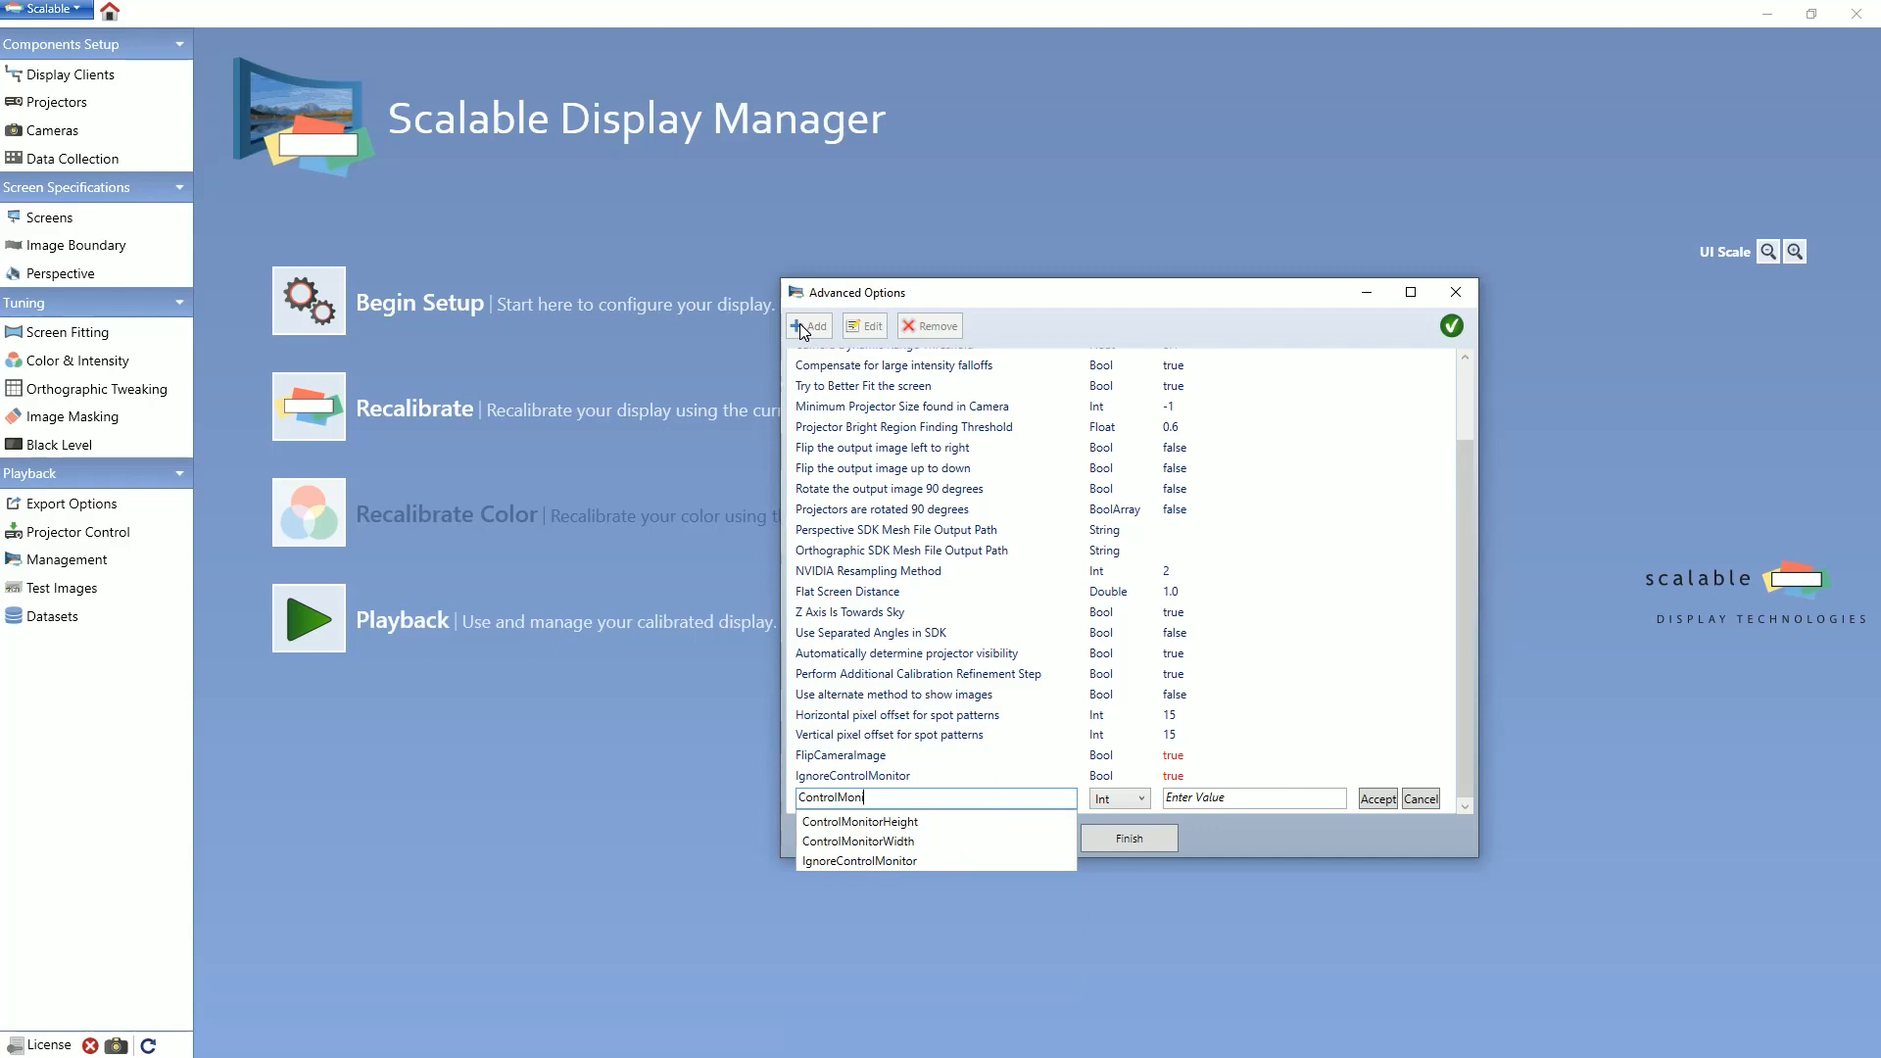
type("torHeight")
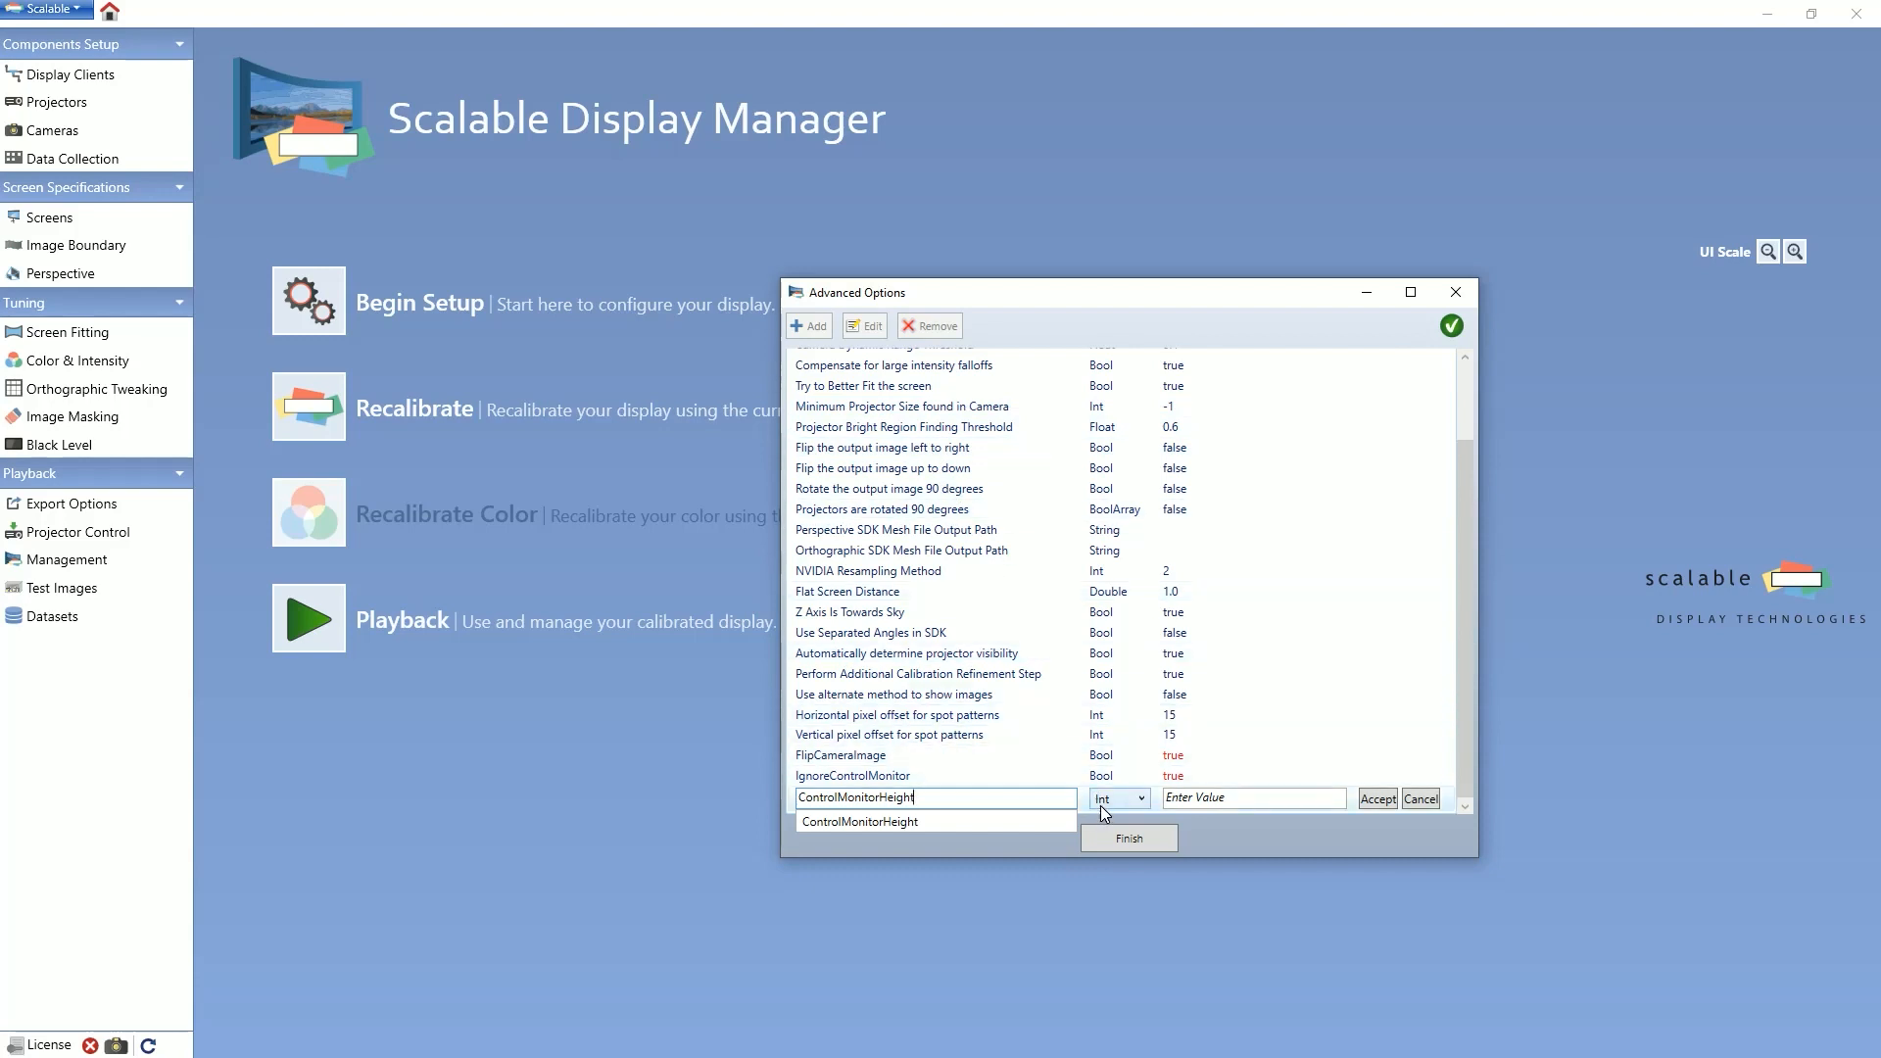
left_click(1182, 802)
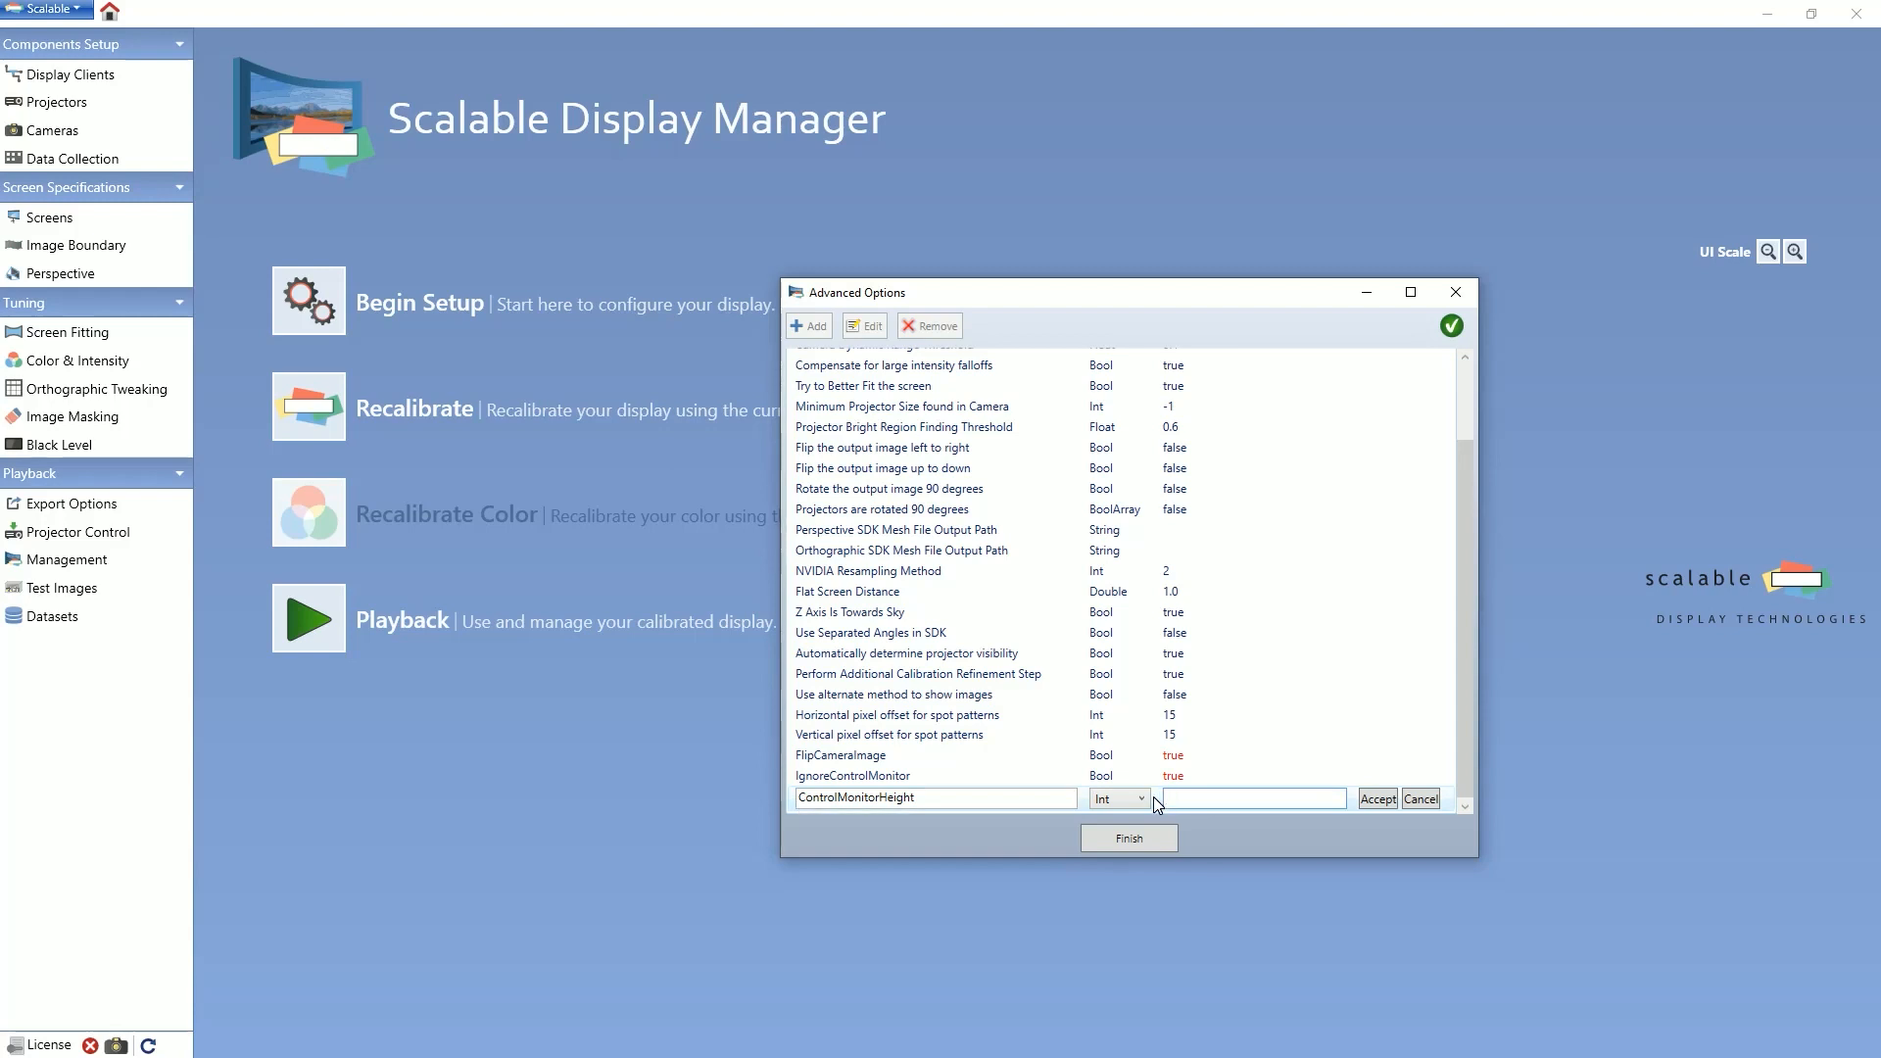
type("1080")
Step: Add an advanced option named ControlMonitorWidth of type Int with the value 1920, and return to the projector configuration
type("C")
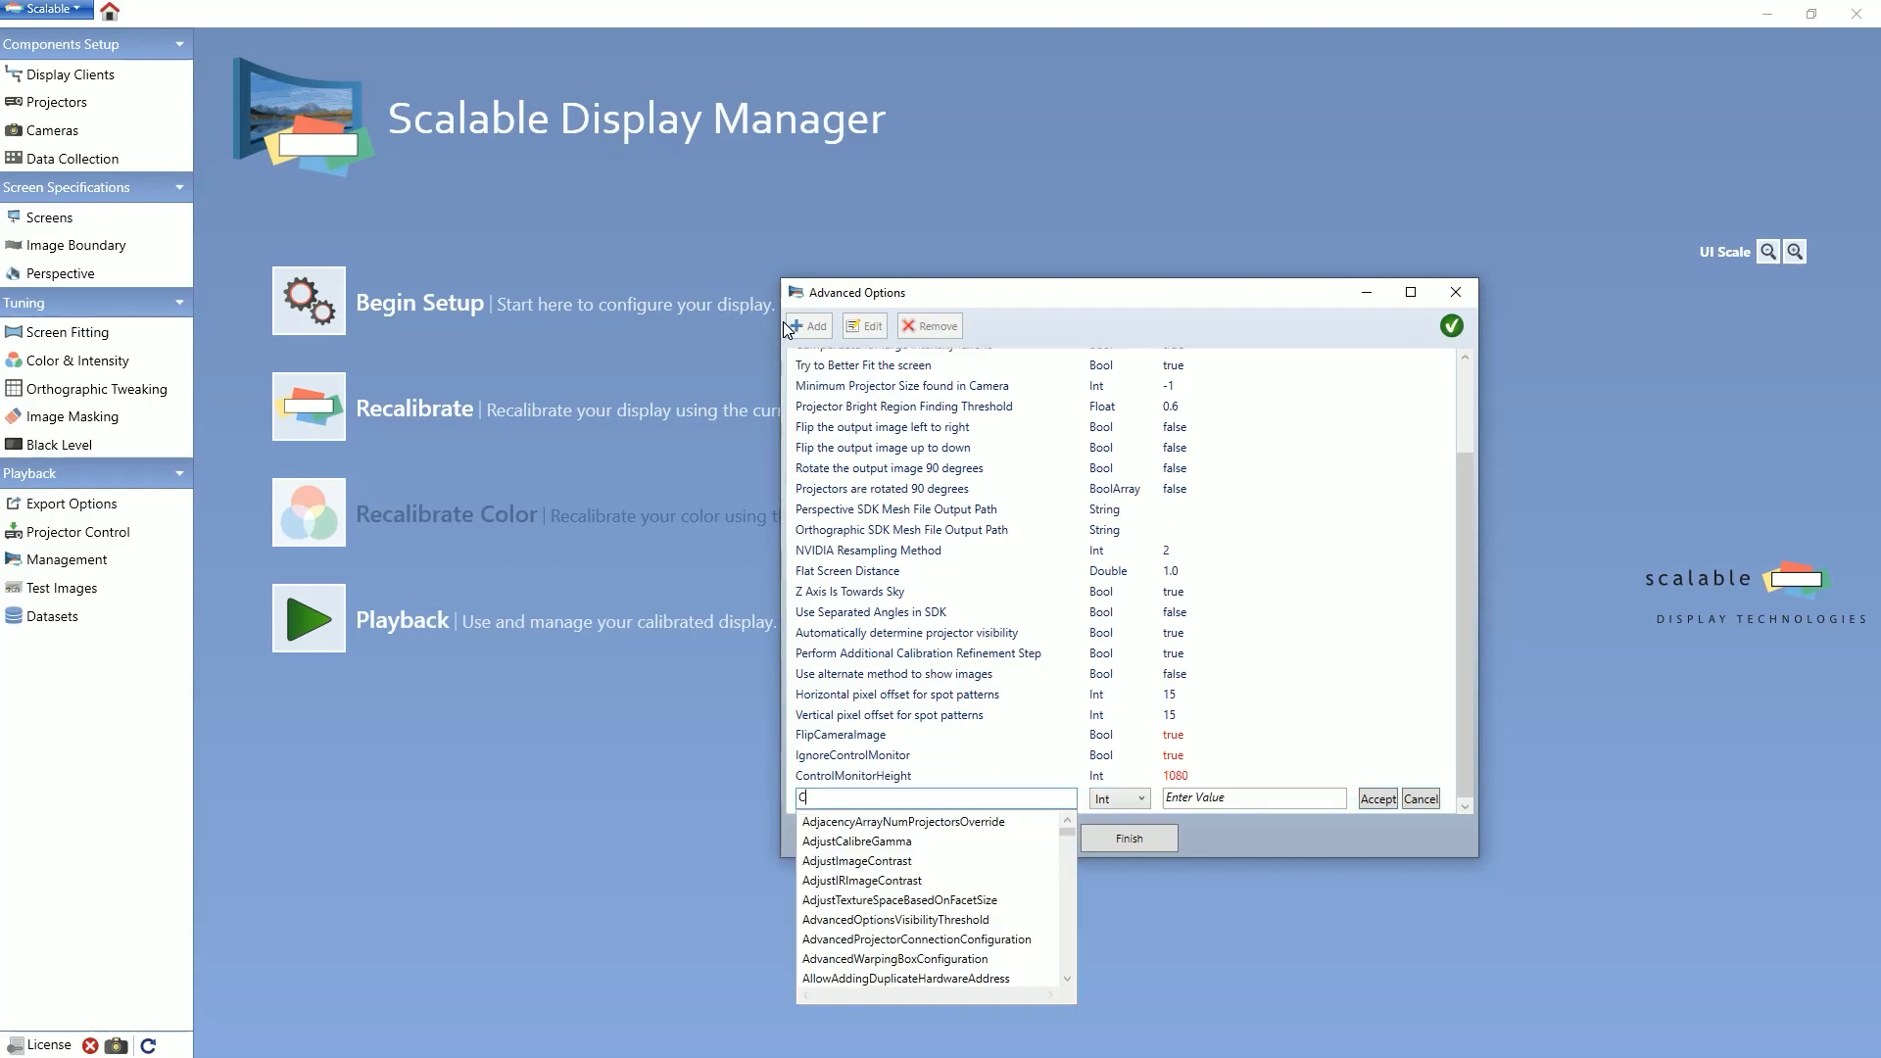
type("ontrol")
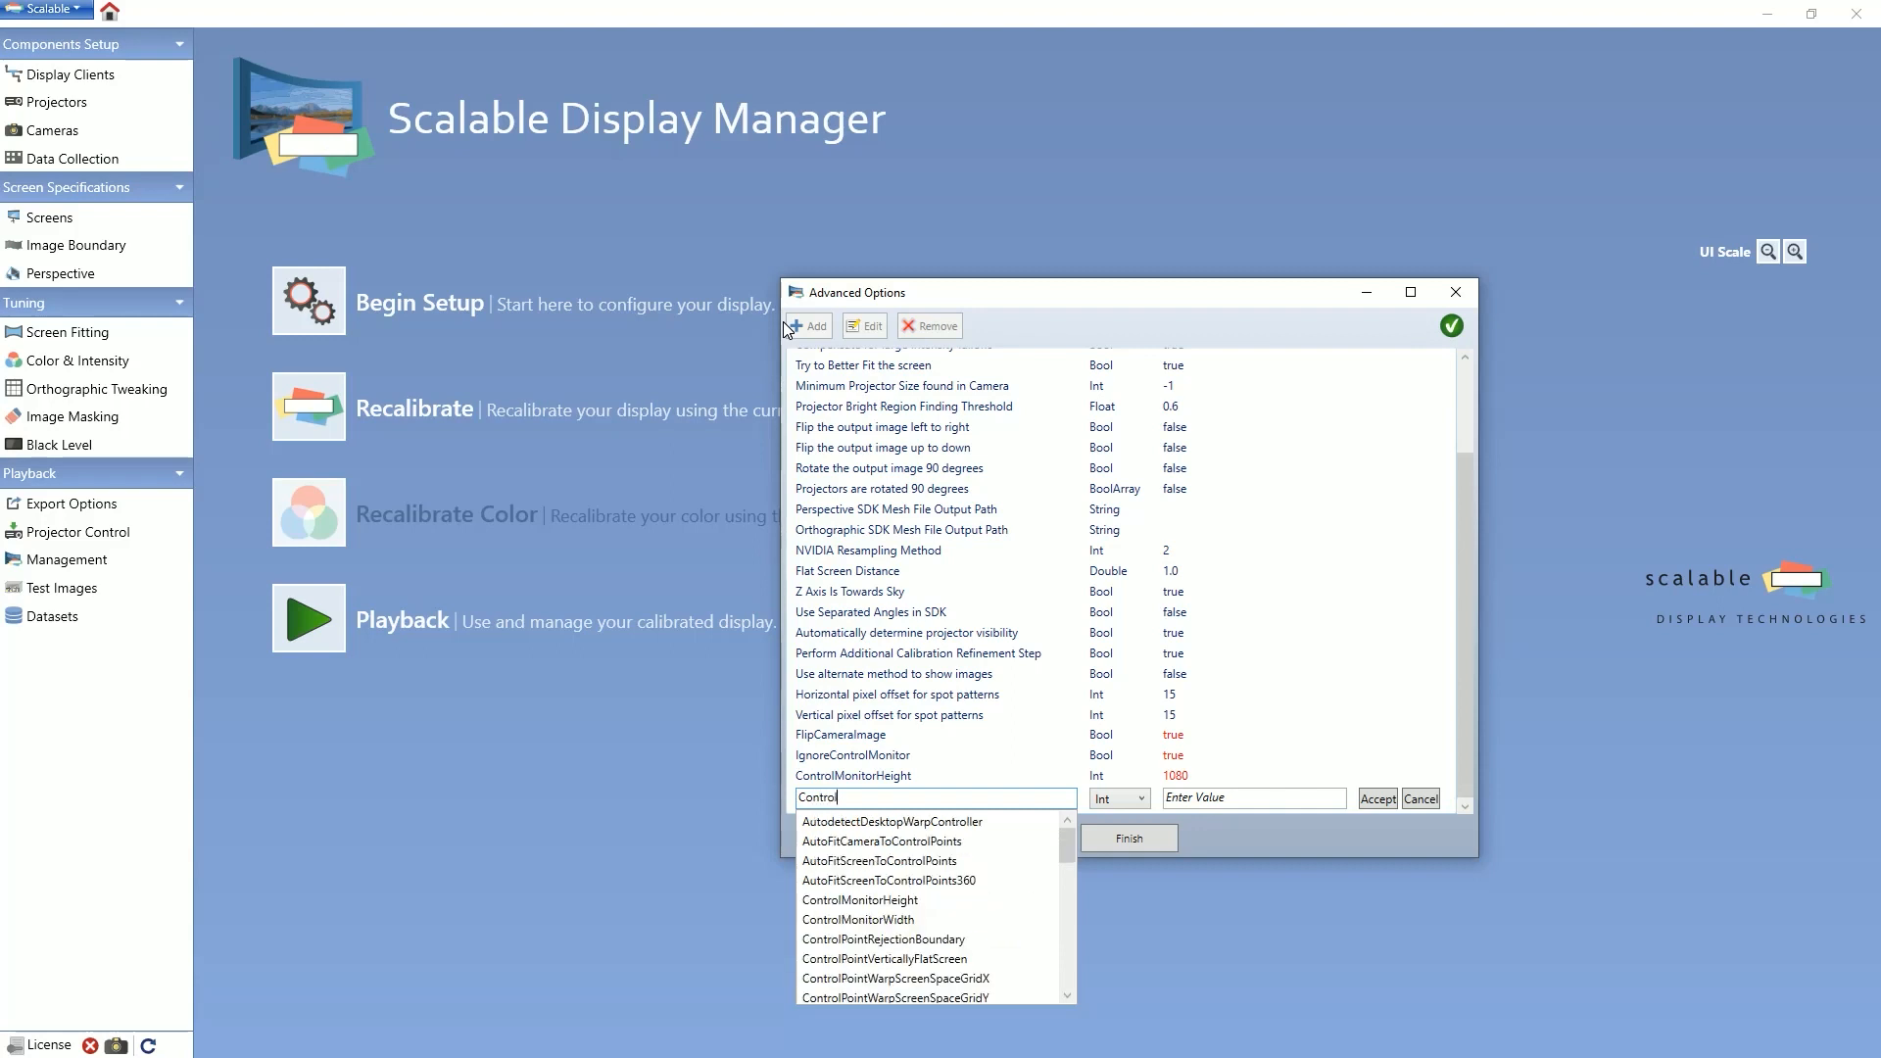
type("MonitorWidth")
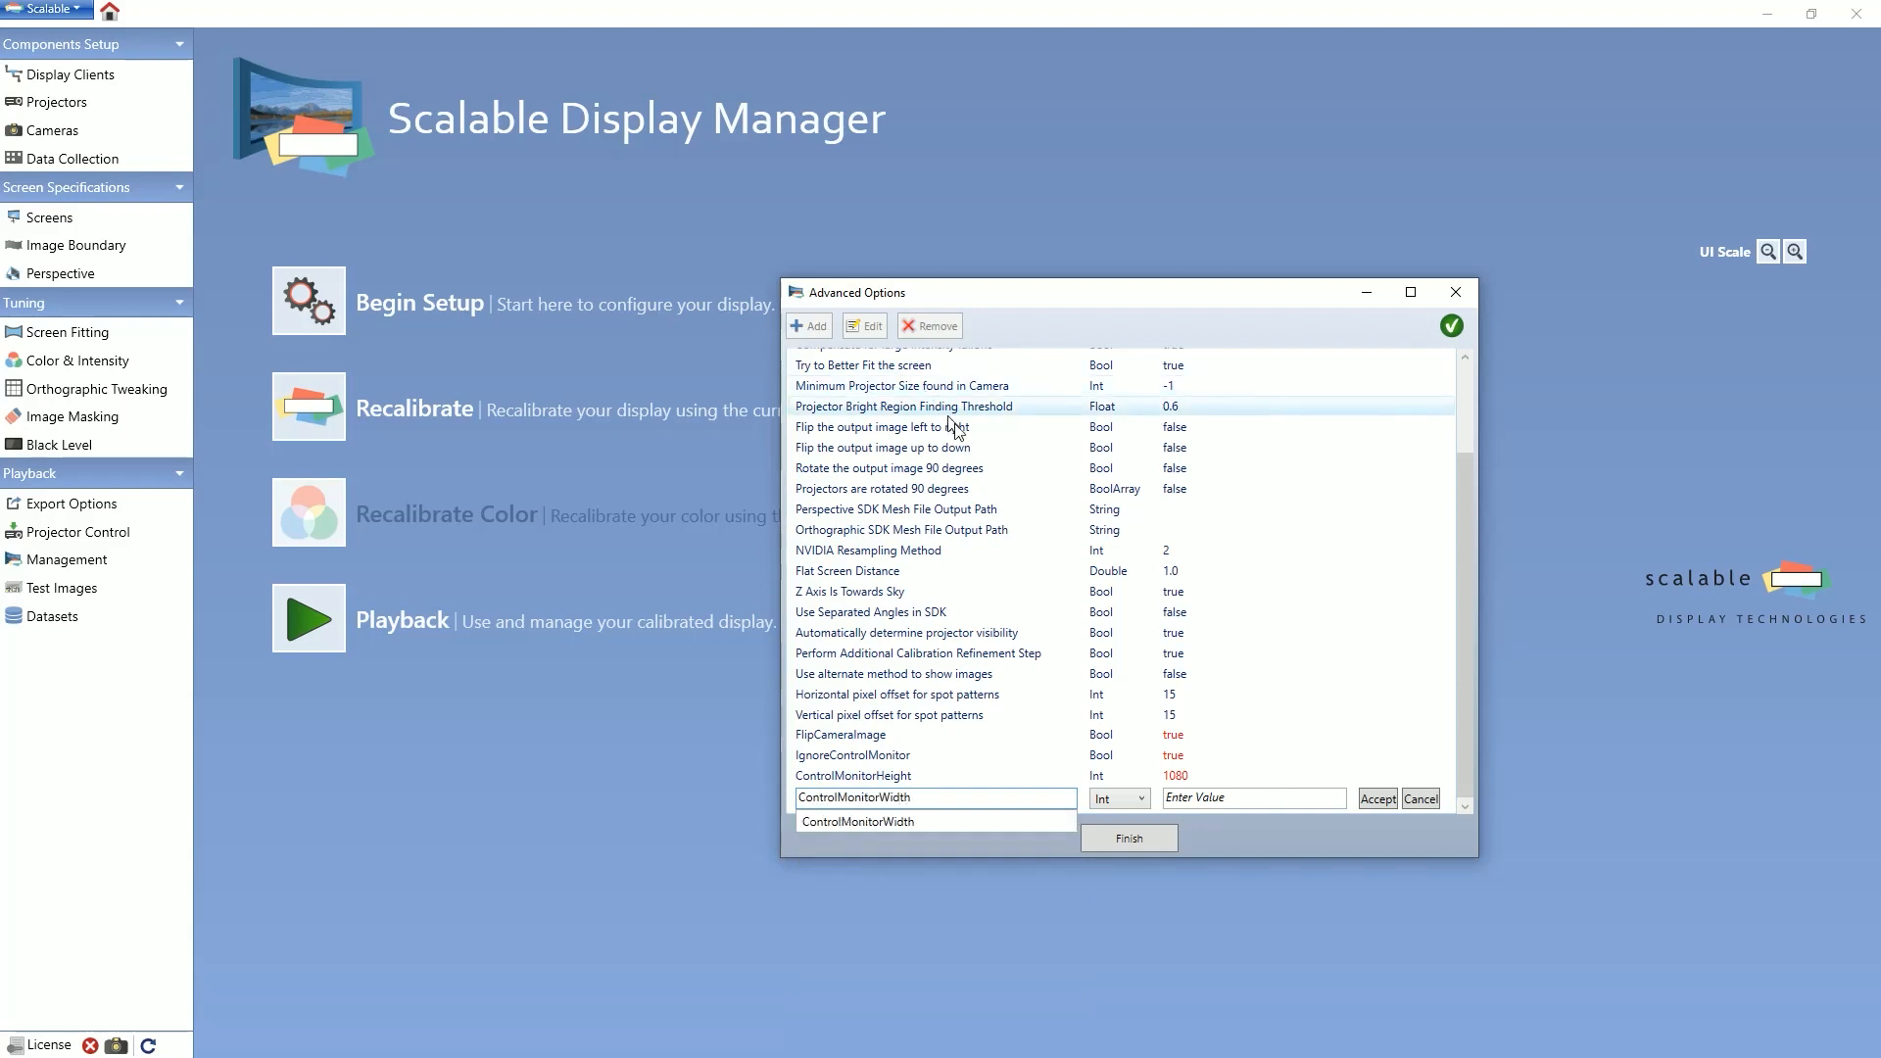
left_click(1159, 799)
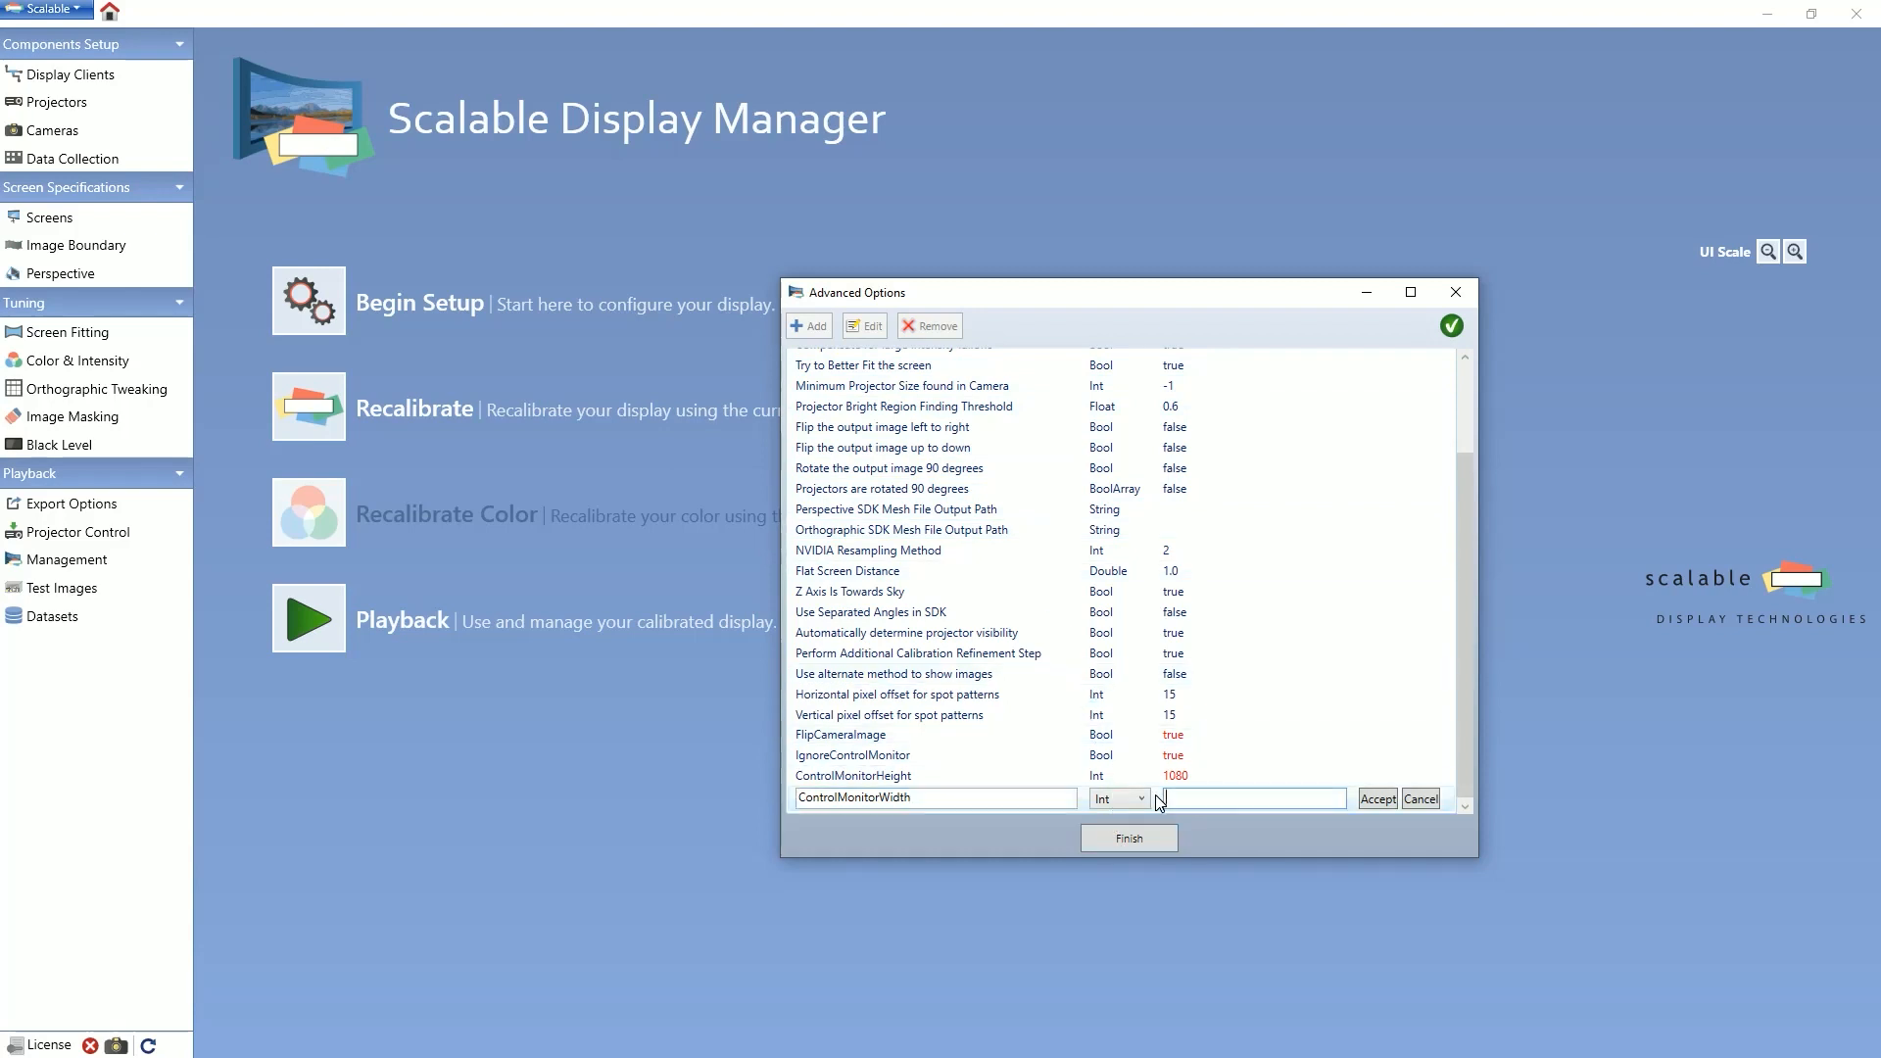
type("1920")
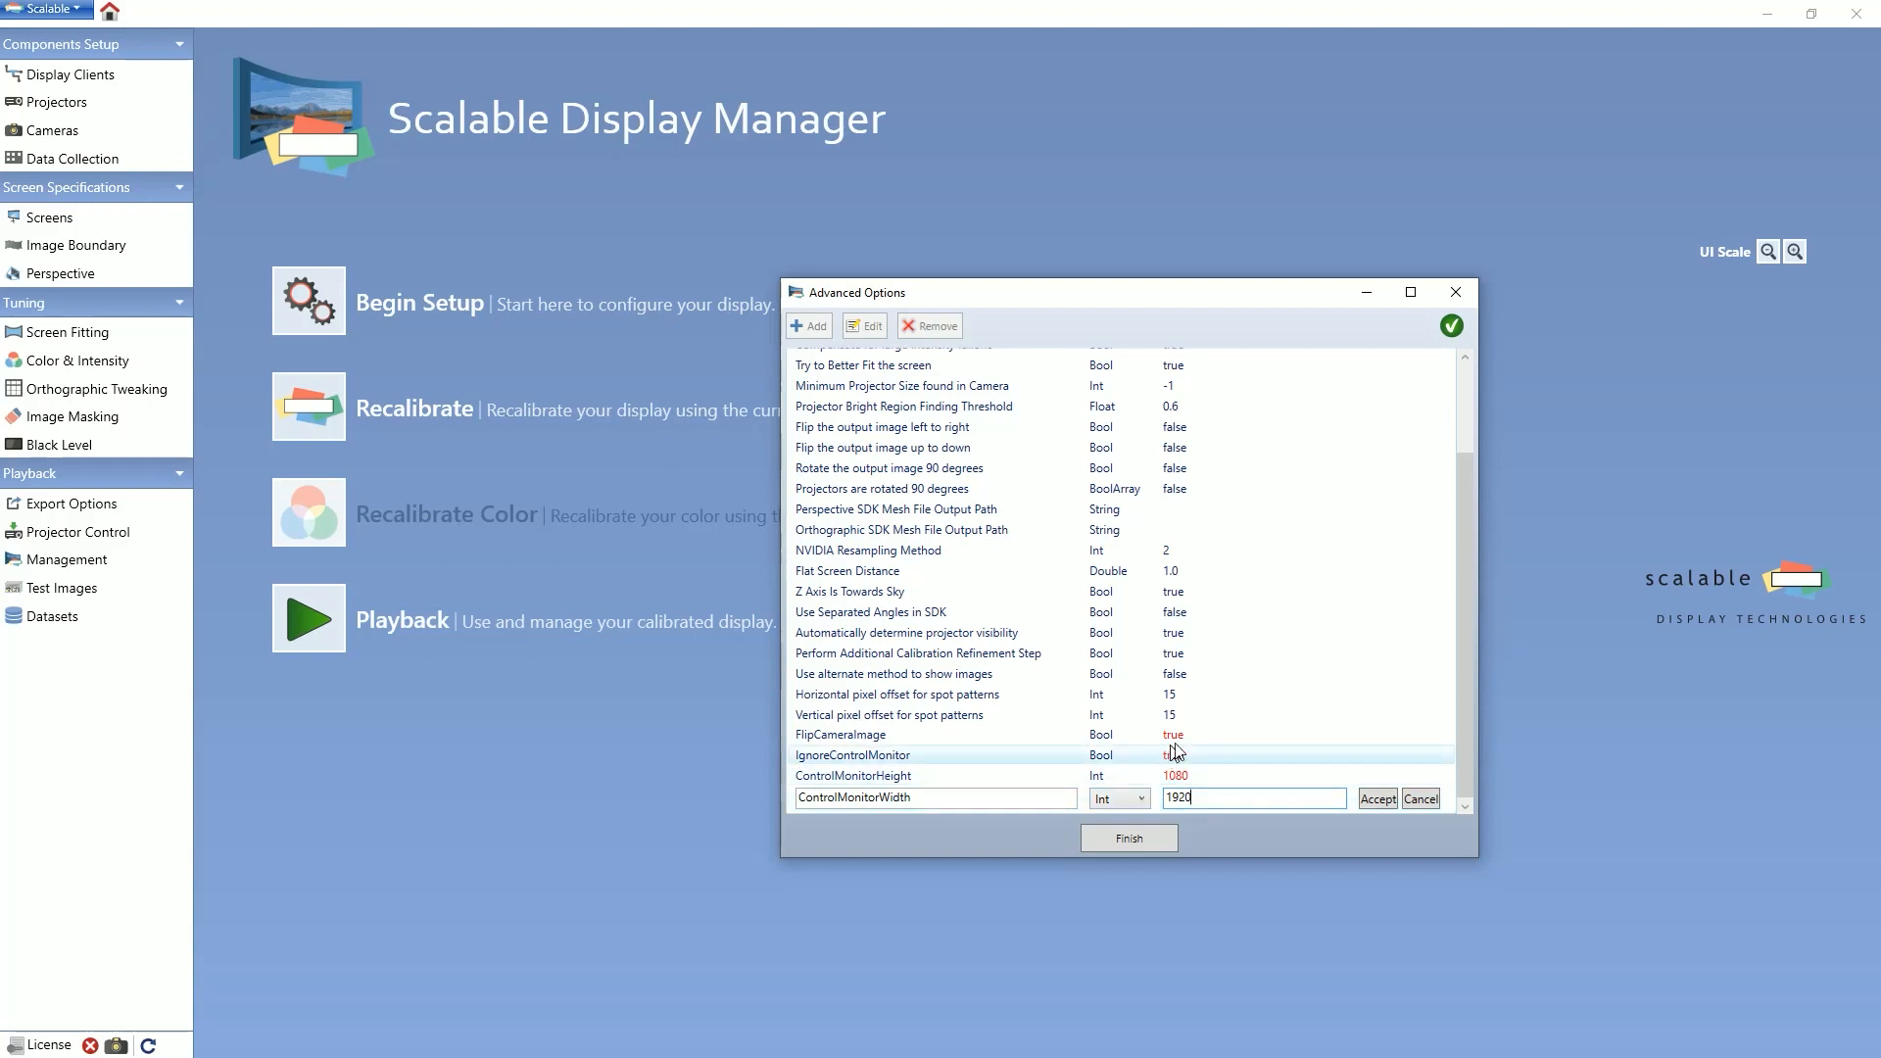
left_click(1375, 799)
left_click(1130, 841)
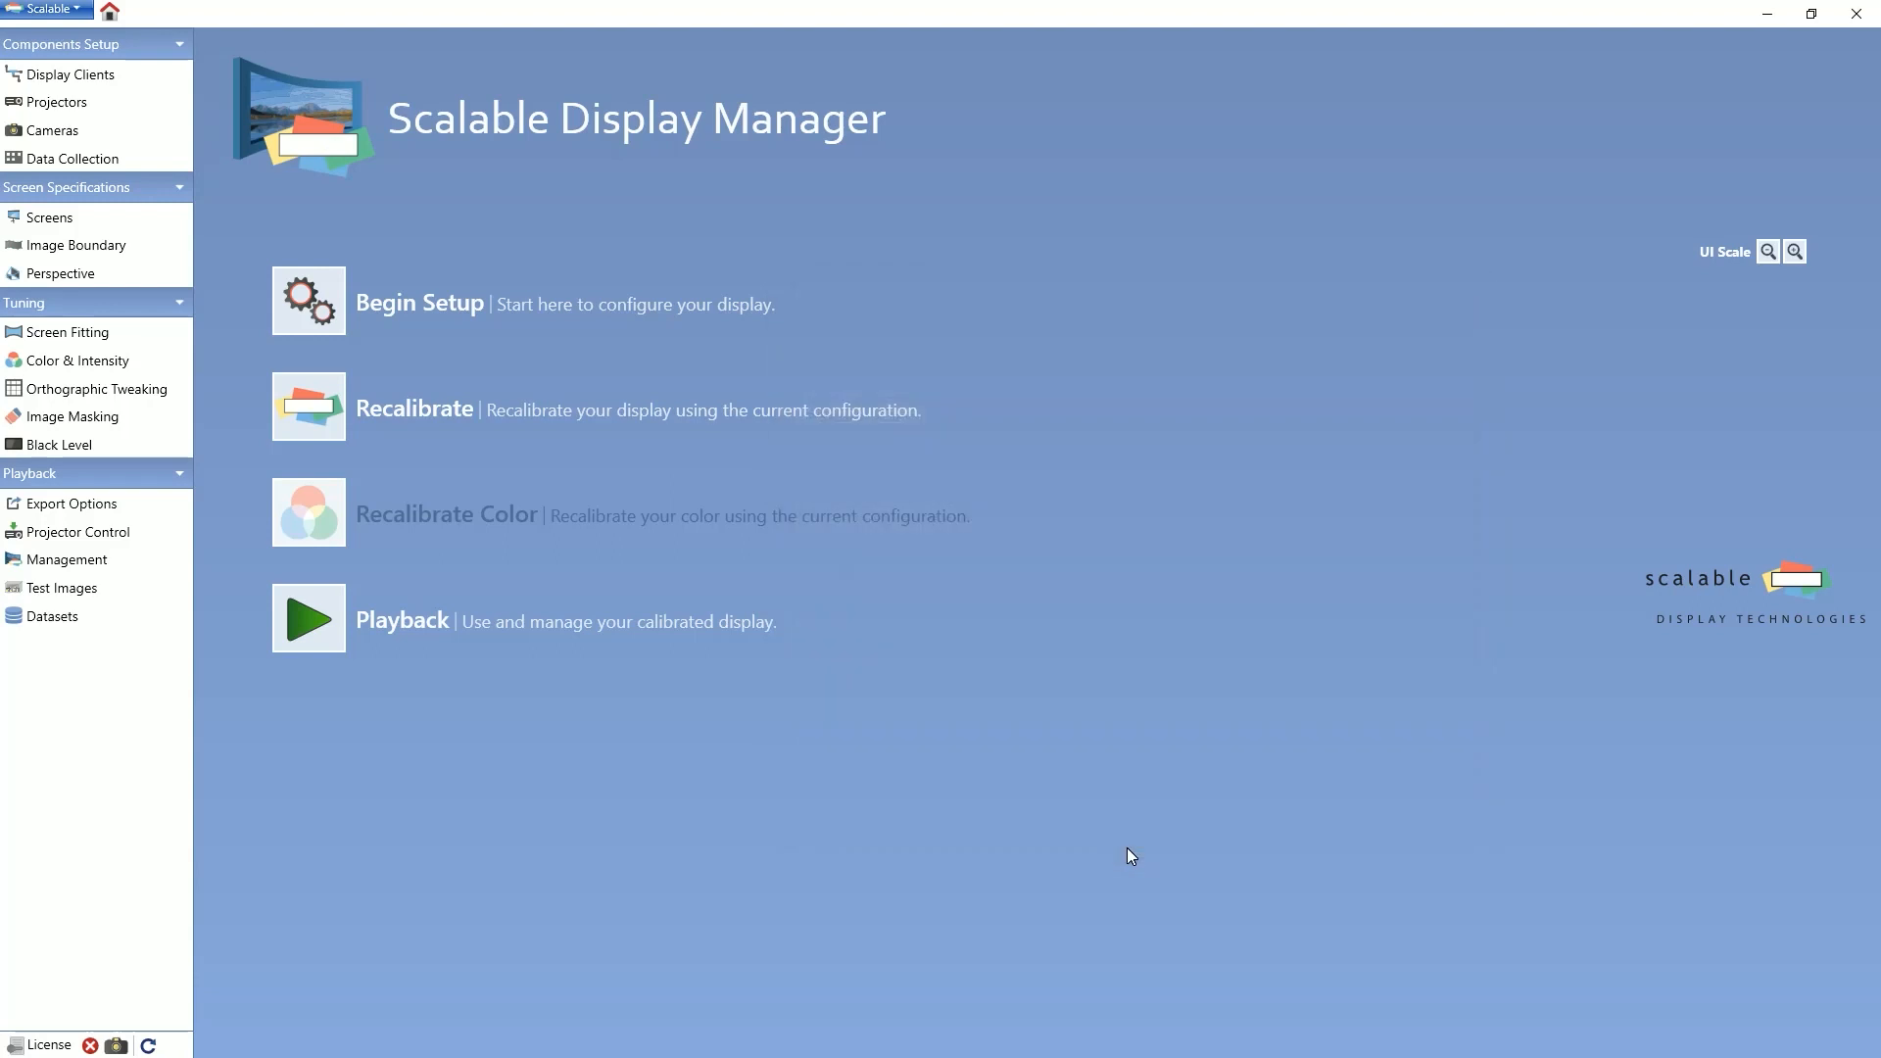
left_click(166, 109)
Step: Start a new advanced support option named IgnoreSelectedMonitors
left_click(59, 9)
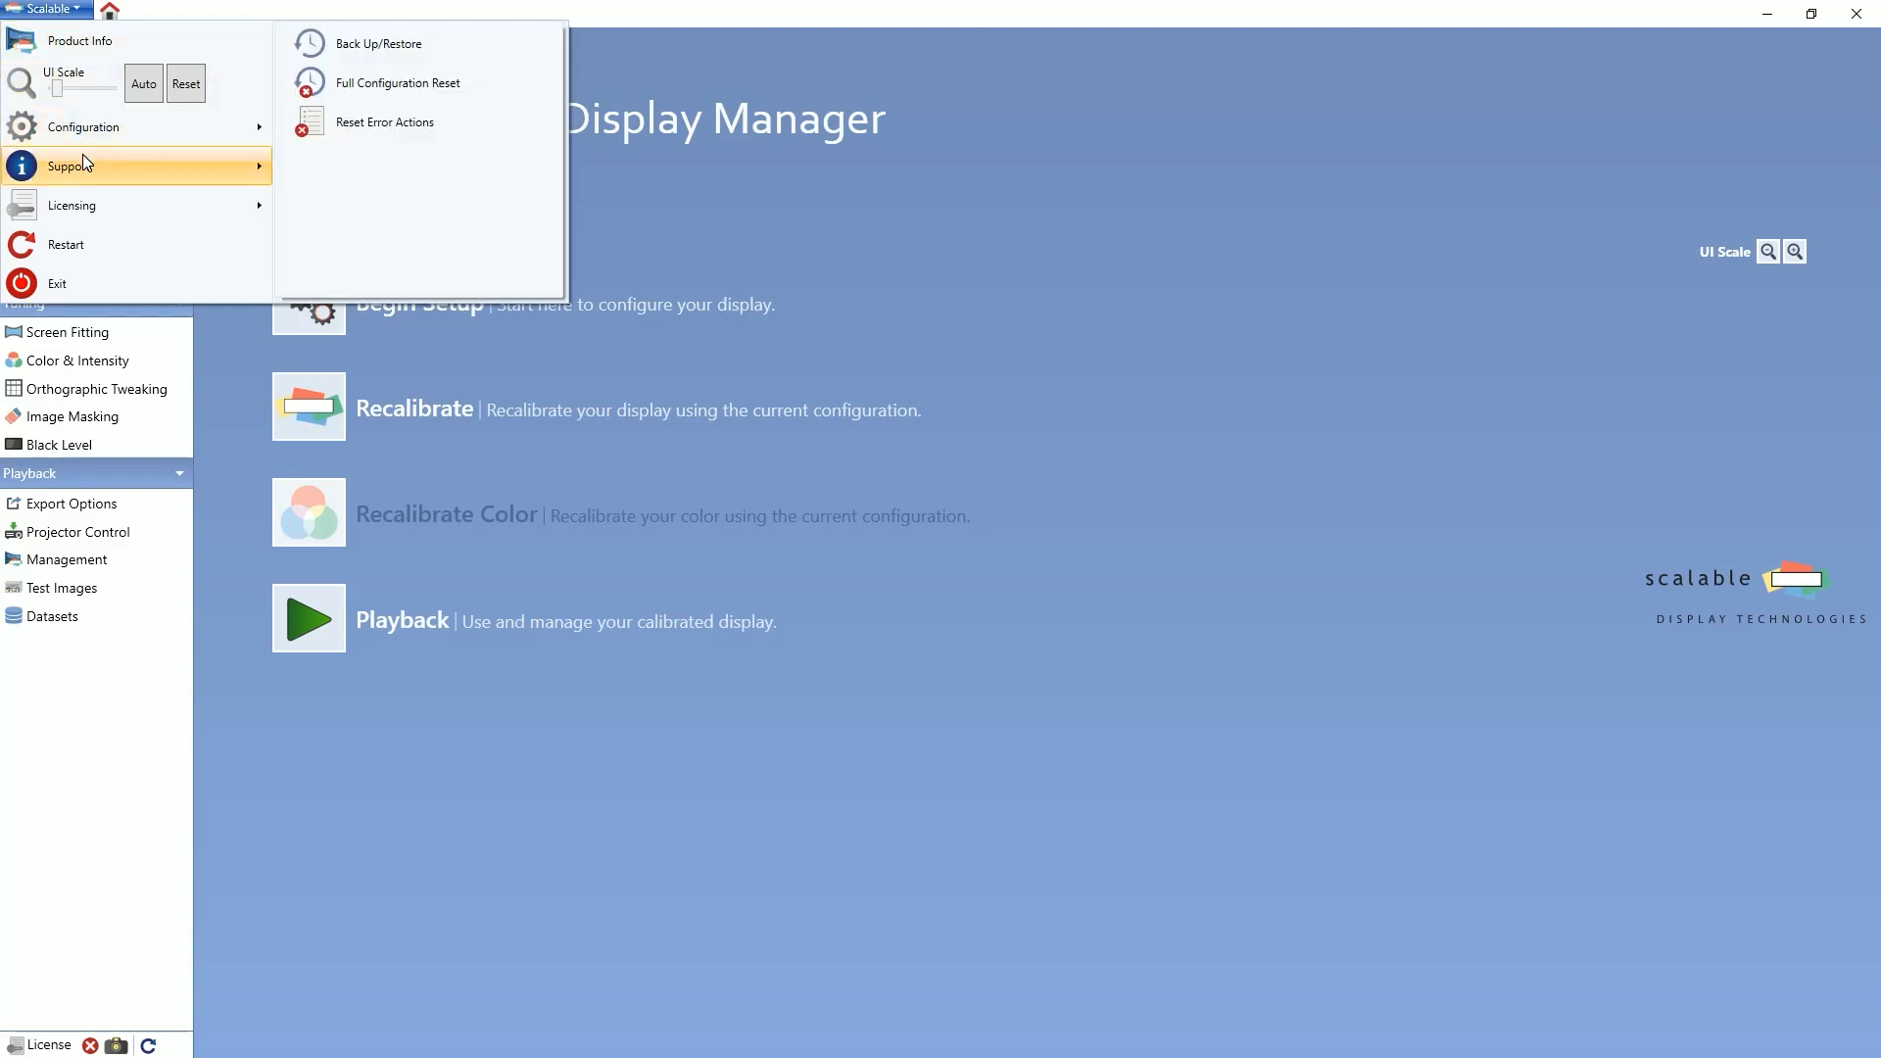
mouse_move(84, 157)
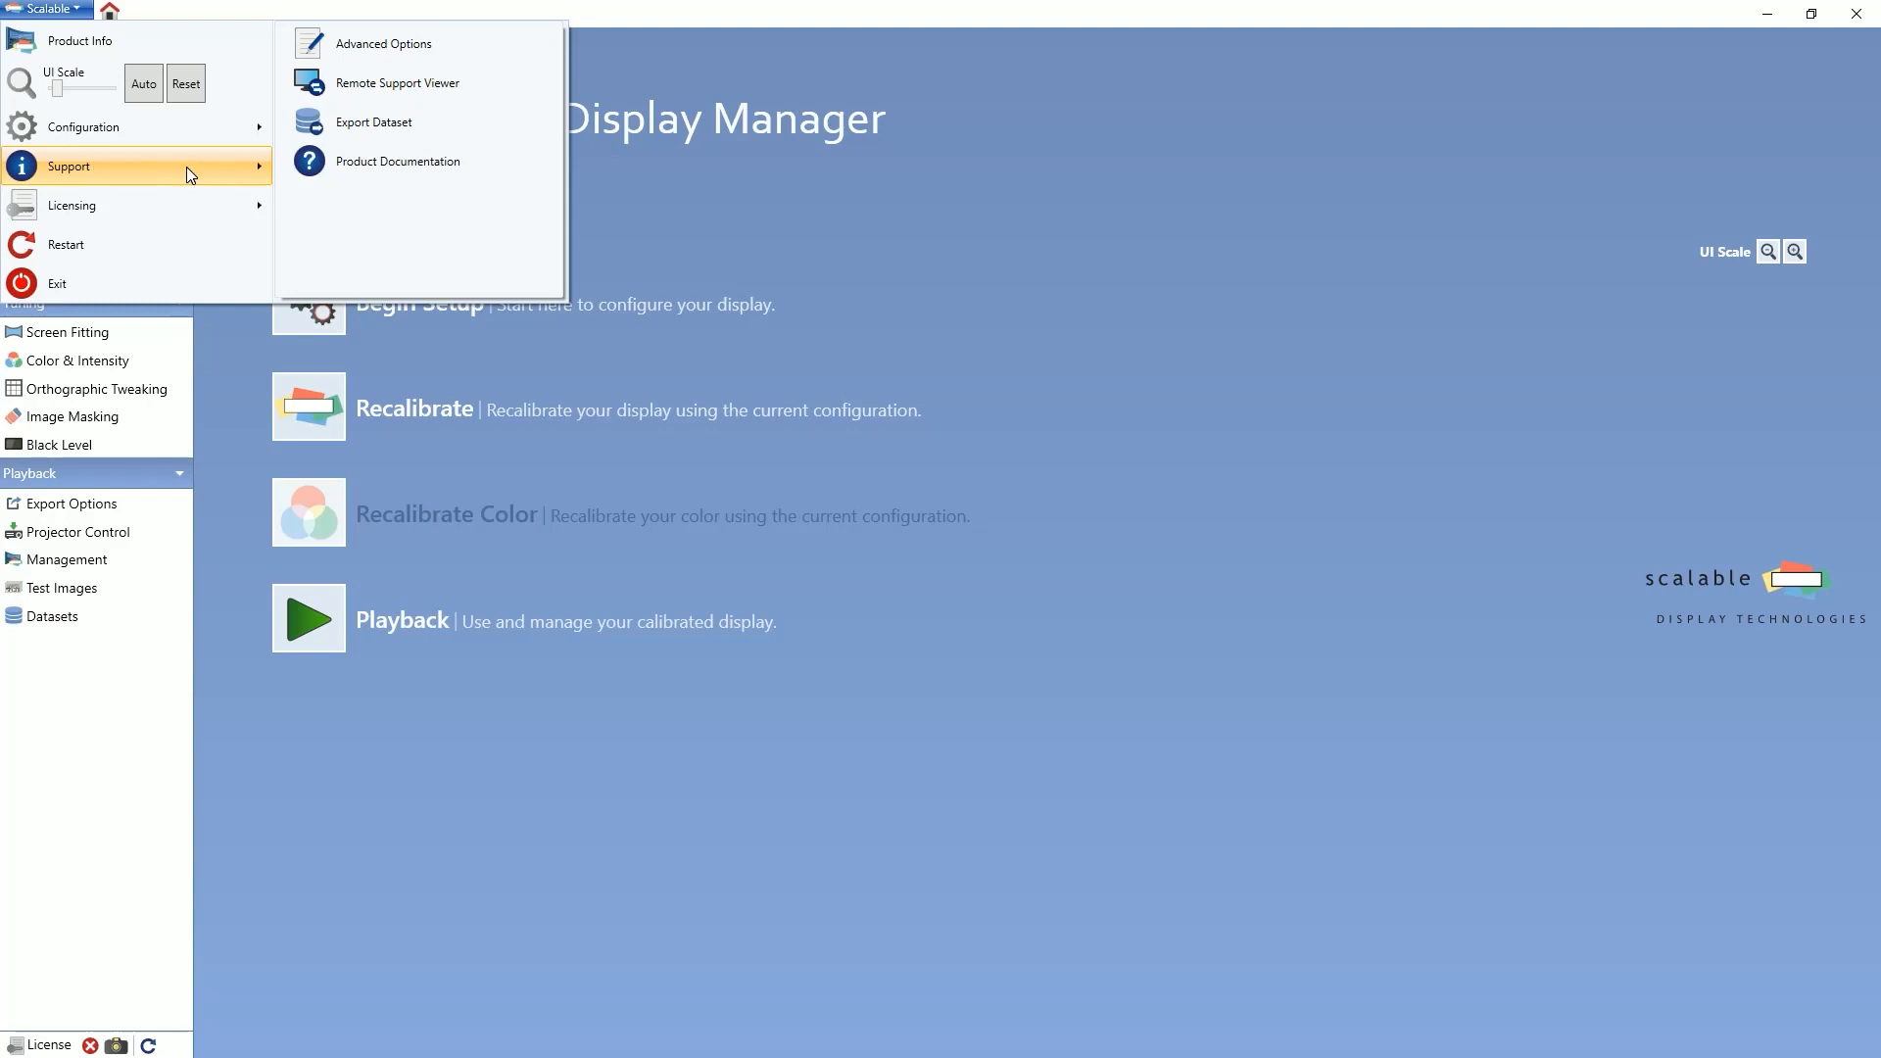
left_click(355, 45)
type("Ign")
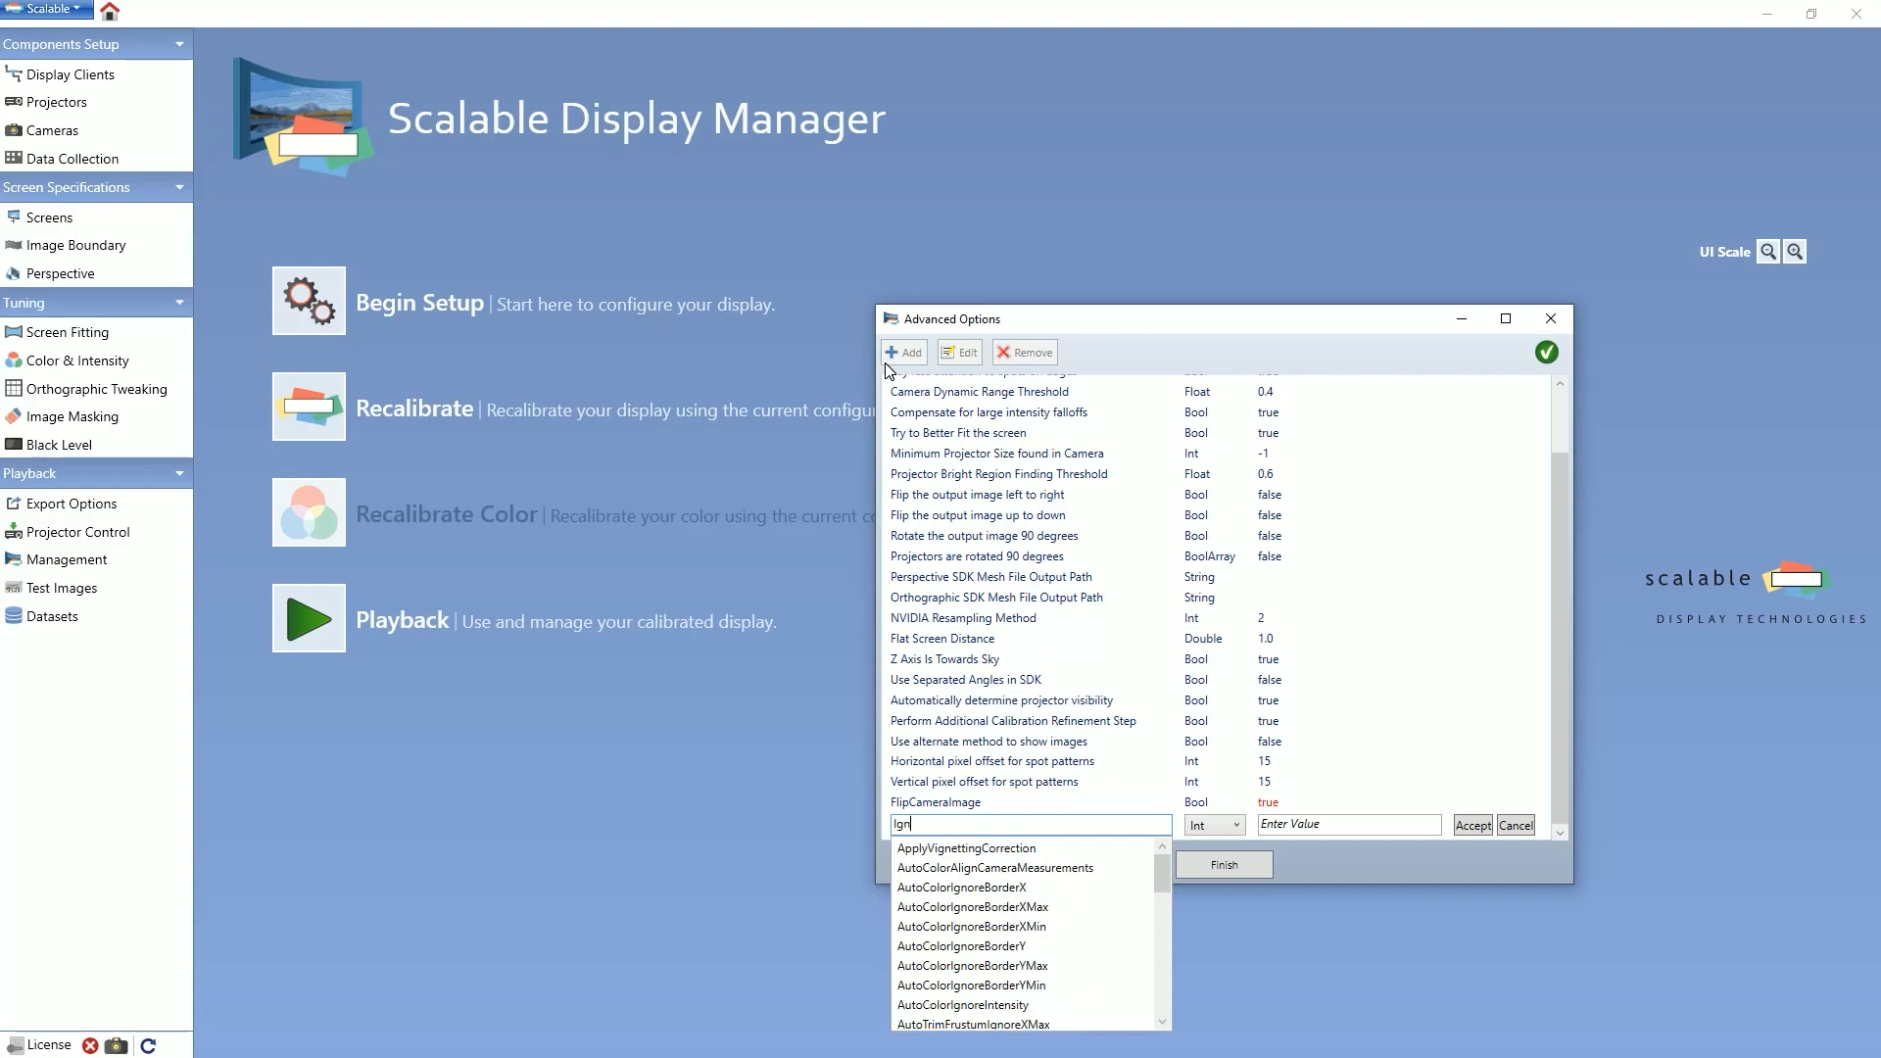
type("oreSelec")
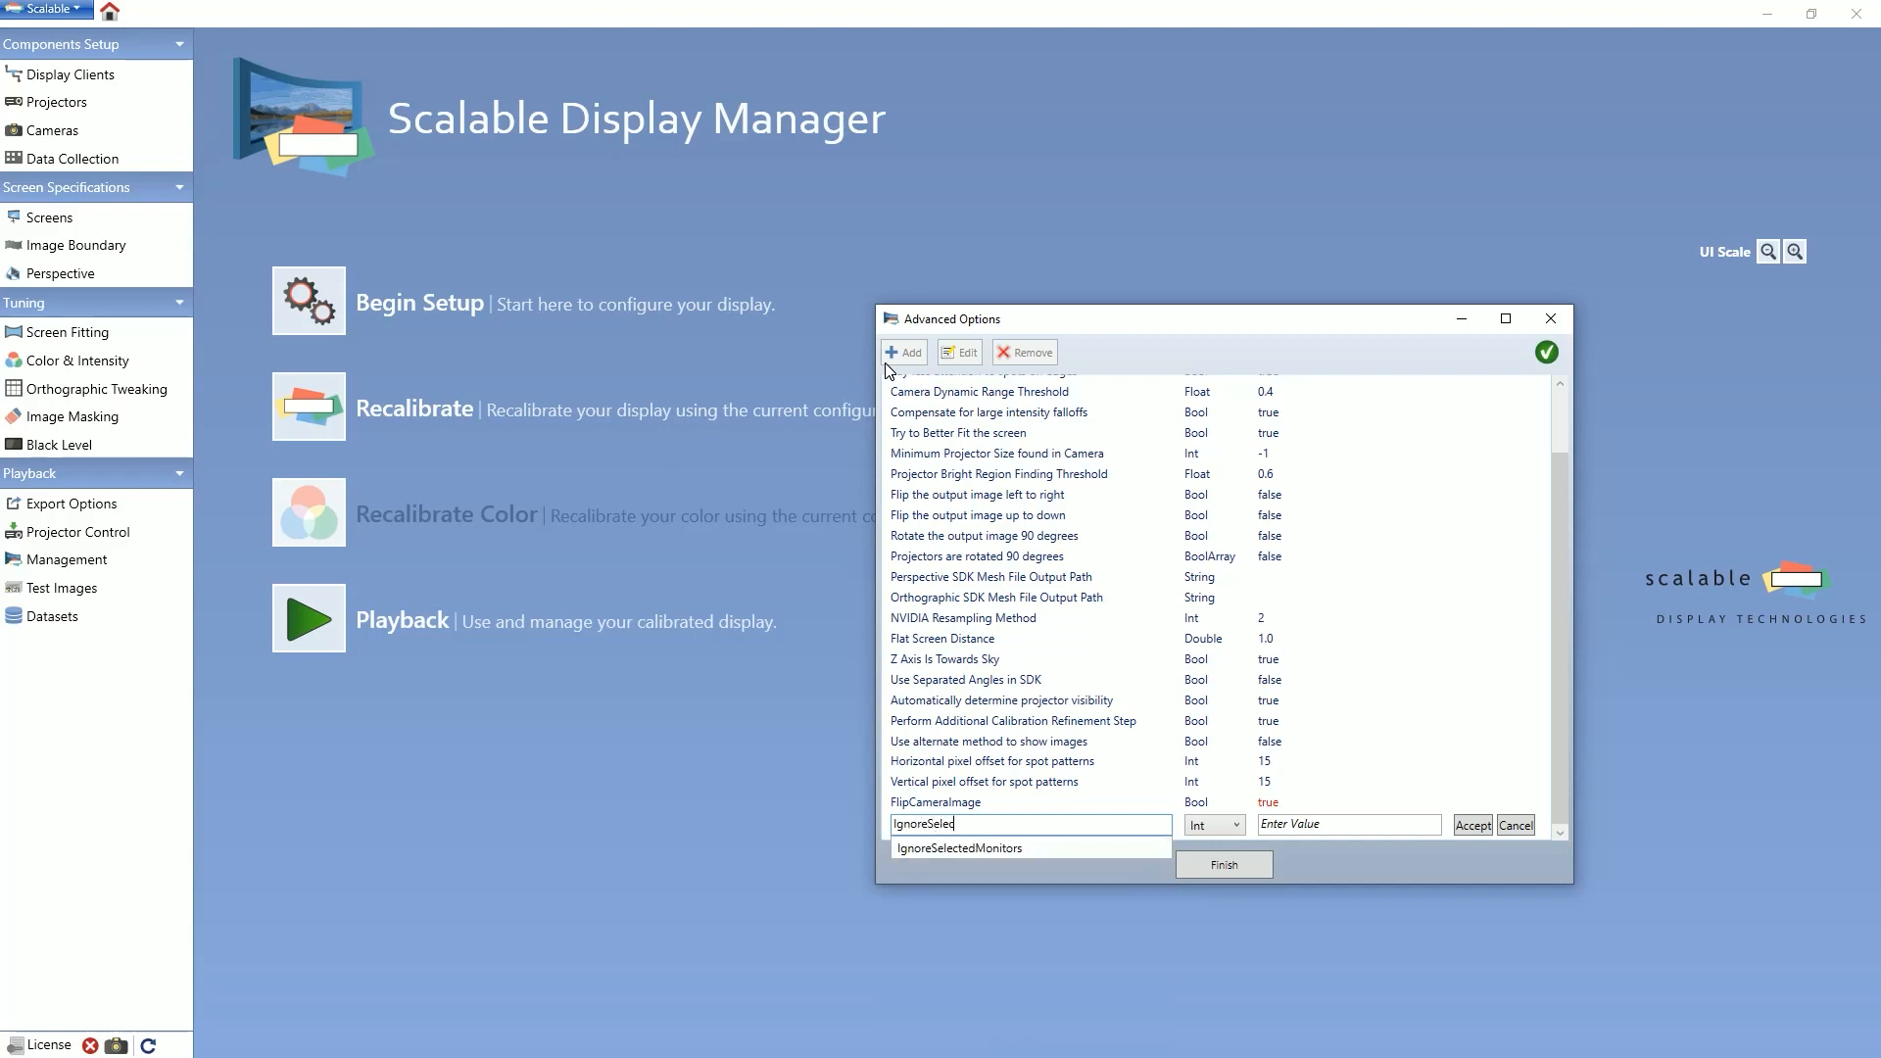
type("tedMonitors")
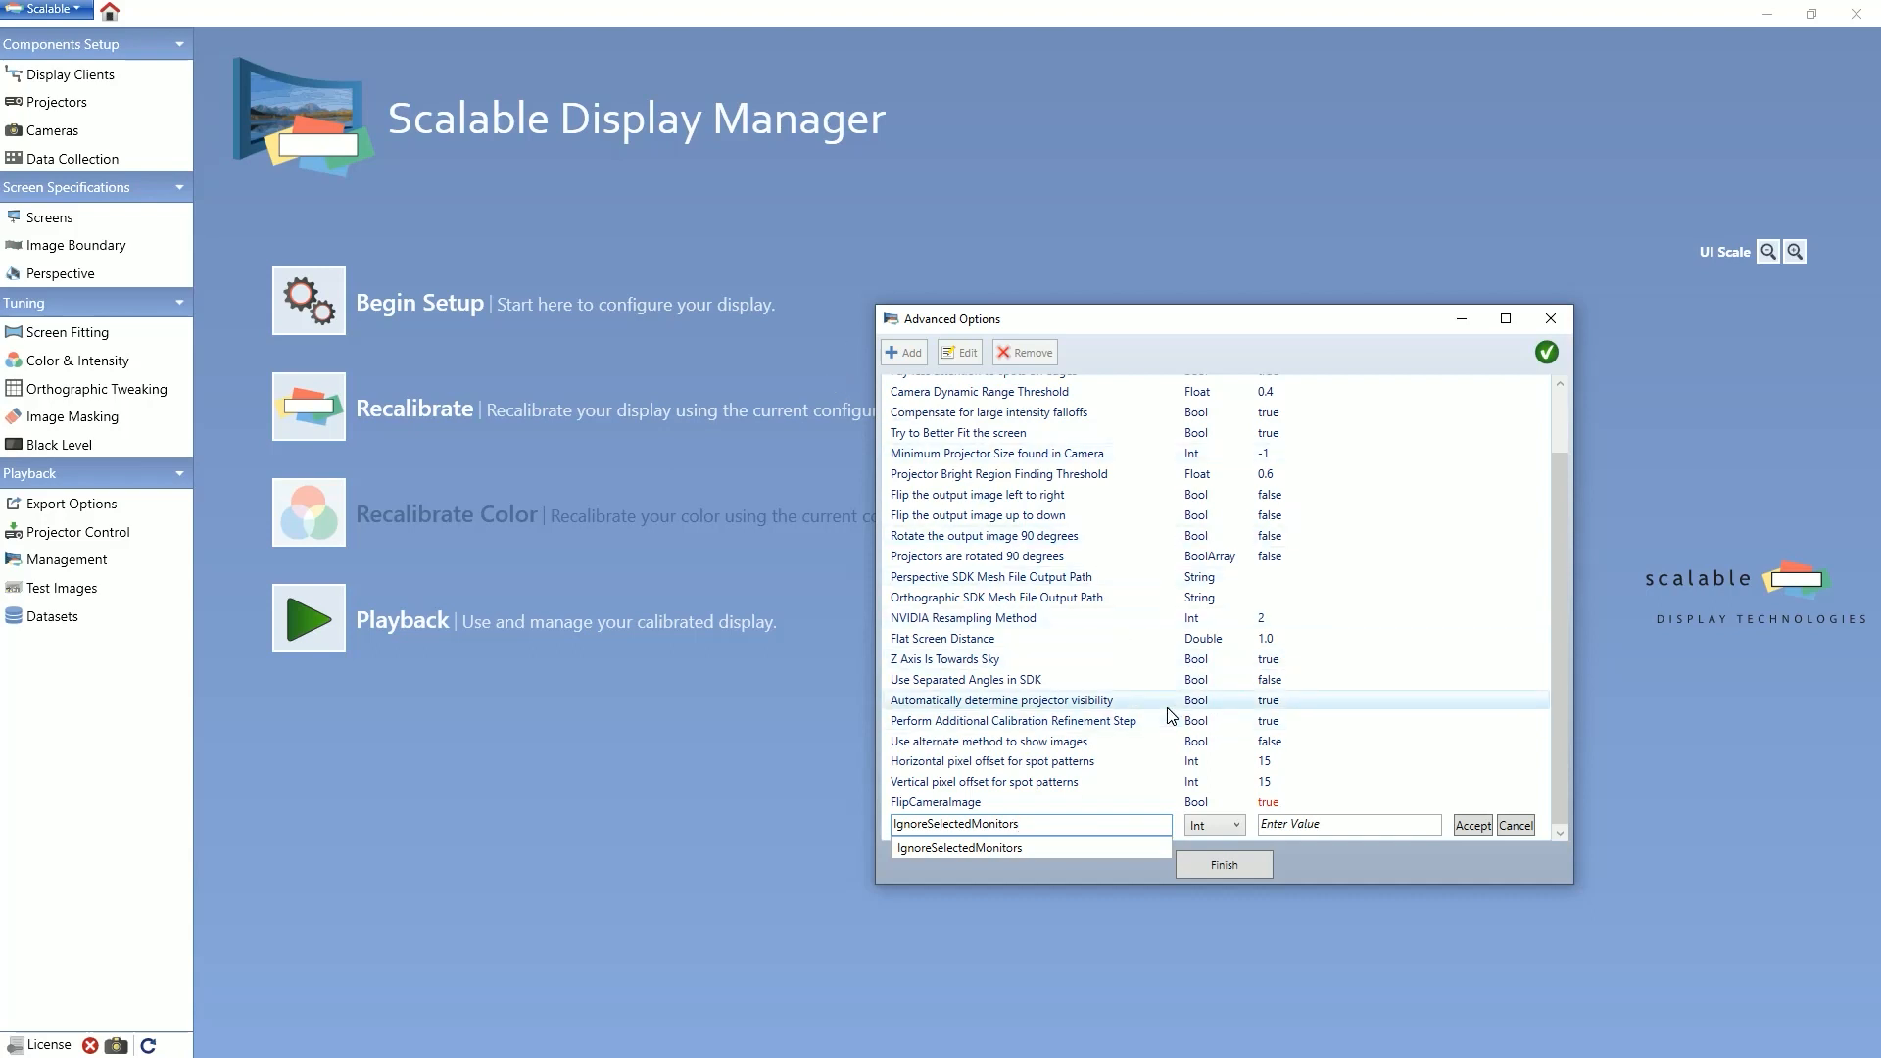
Step: Give the IgnoreSelectedMonitors option the type BoolArray and the value "true false false", and return to the projector configuration
left_click(1215, 825)
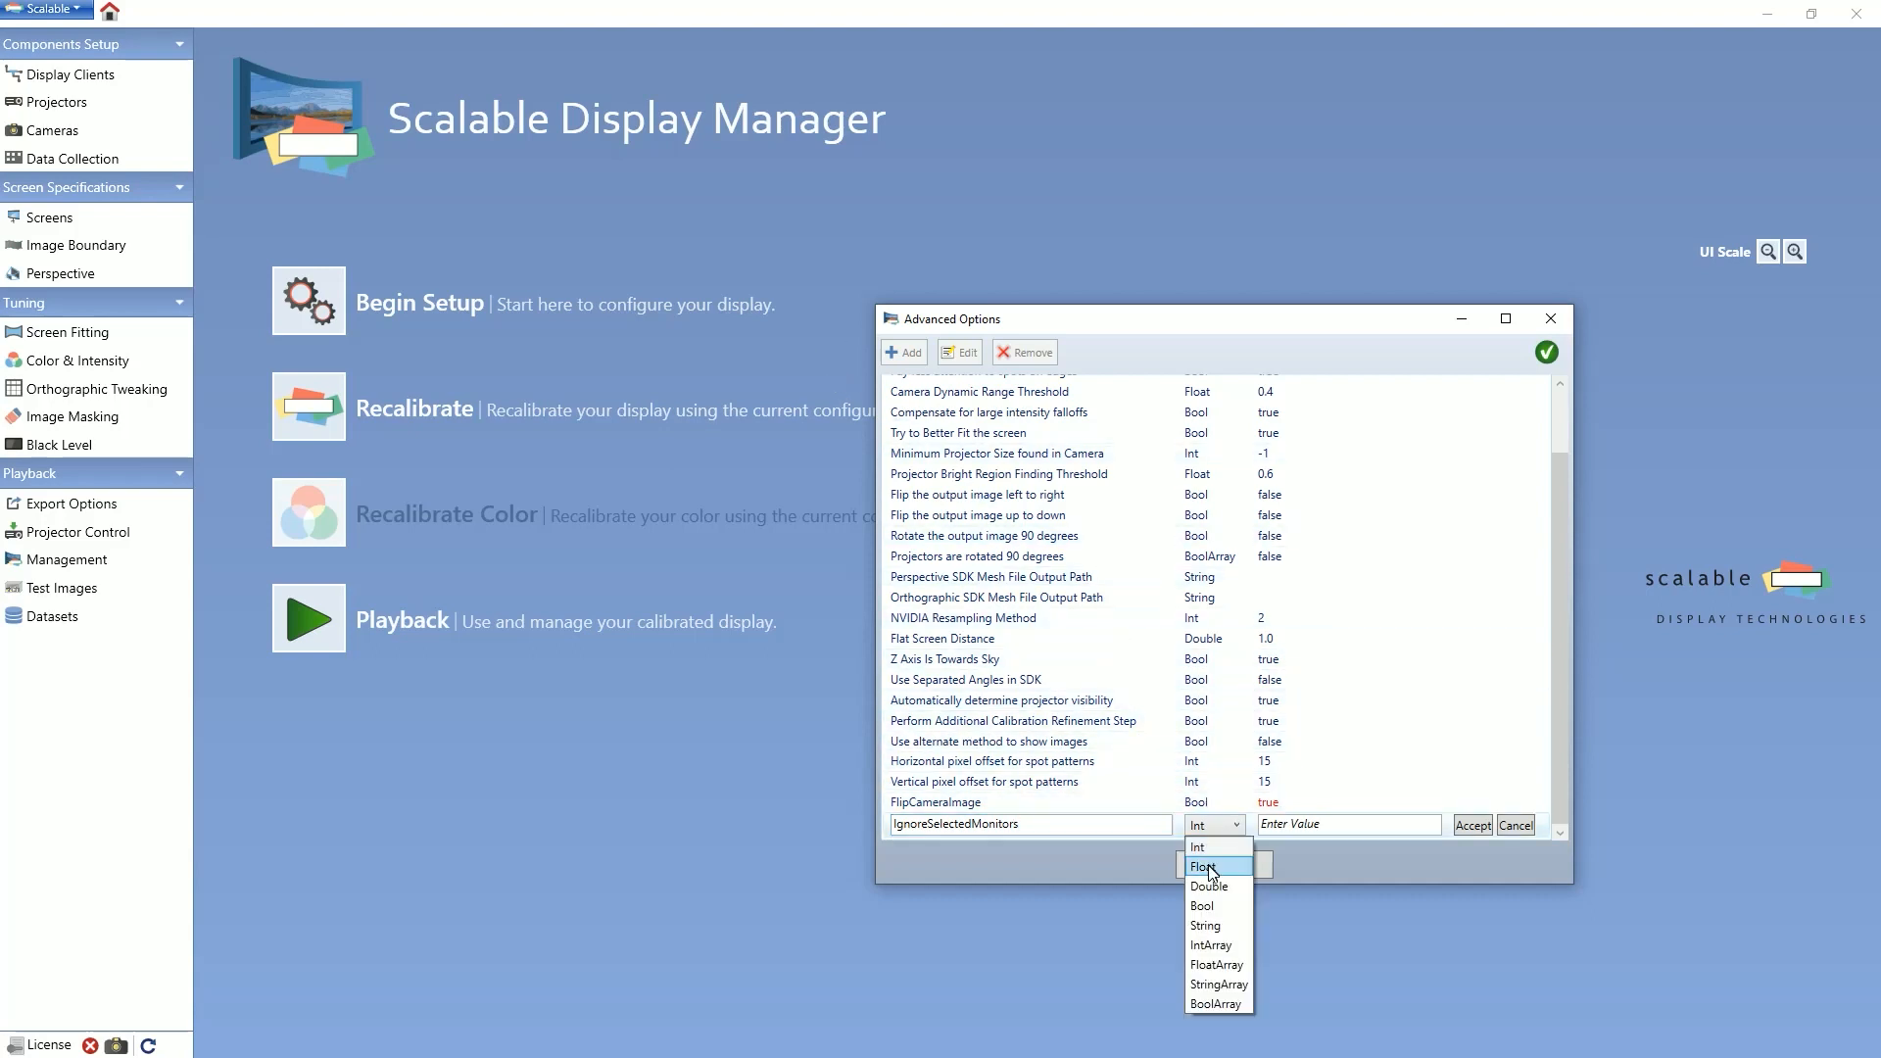
left_click(1213, 1001)
key("Tab")
type("true")
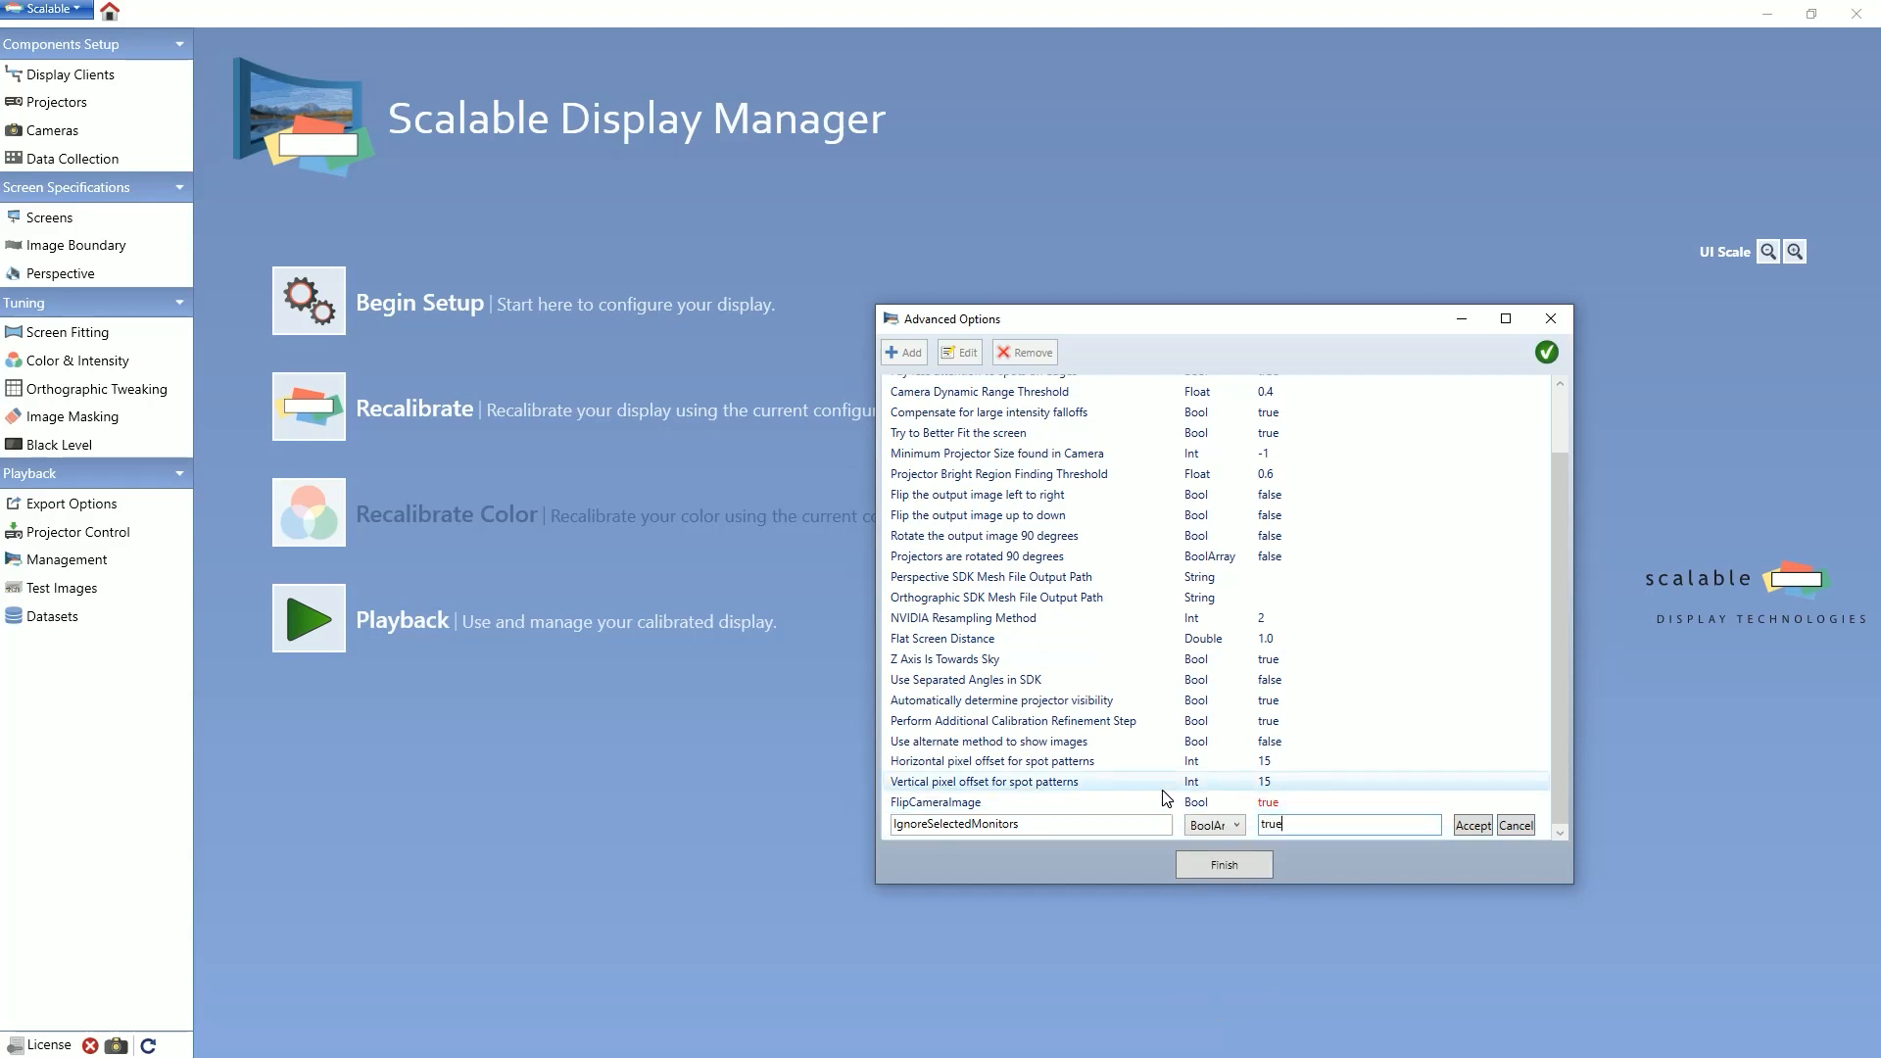
type(" false false")
key("Return")
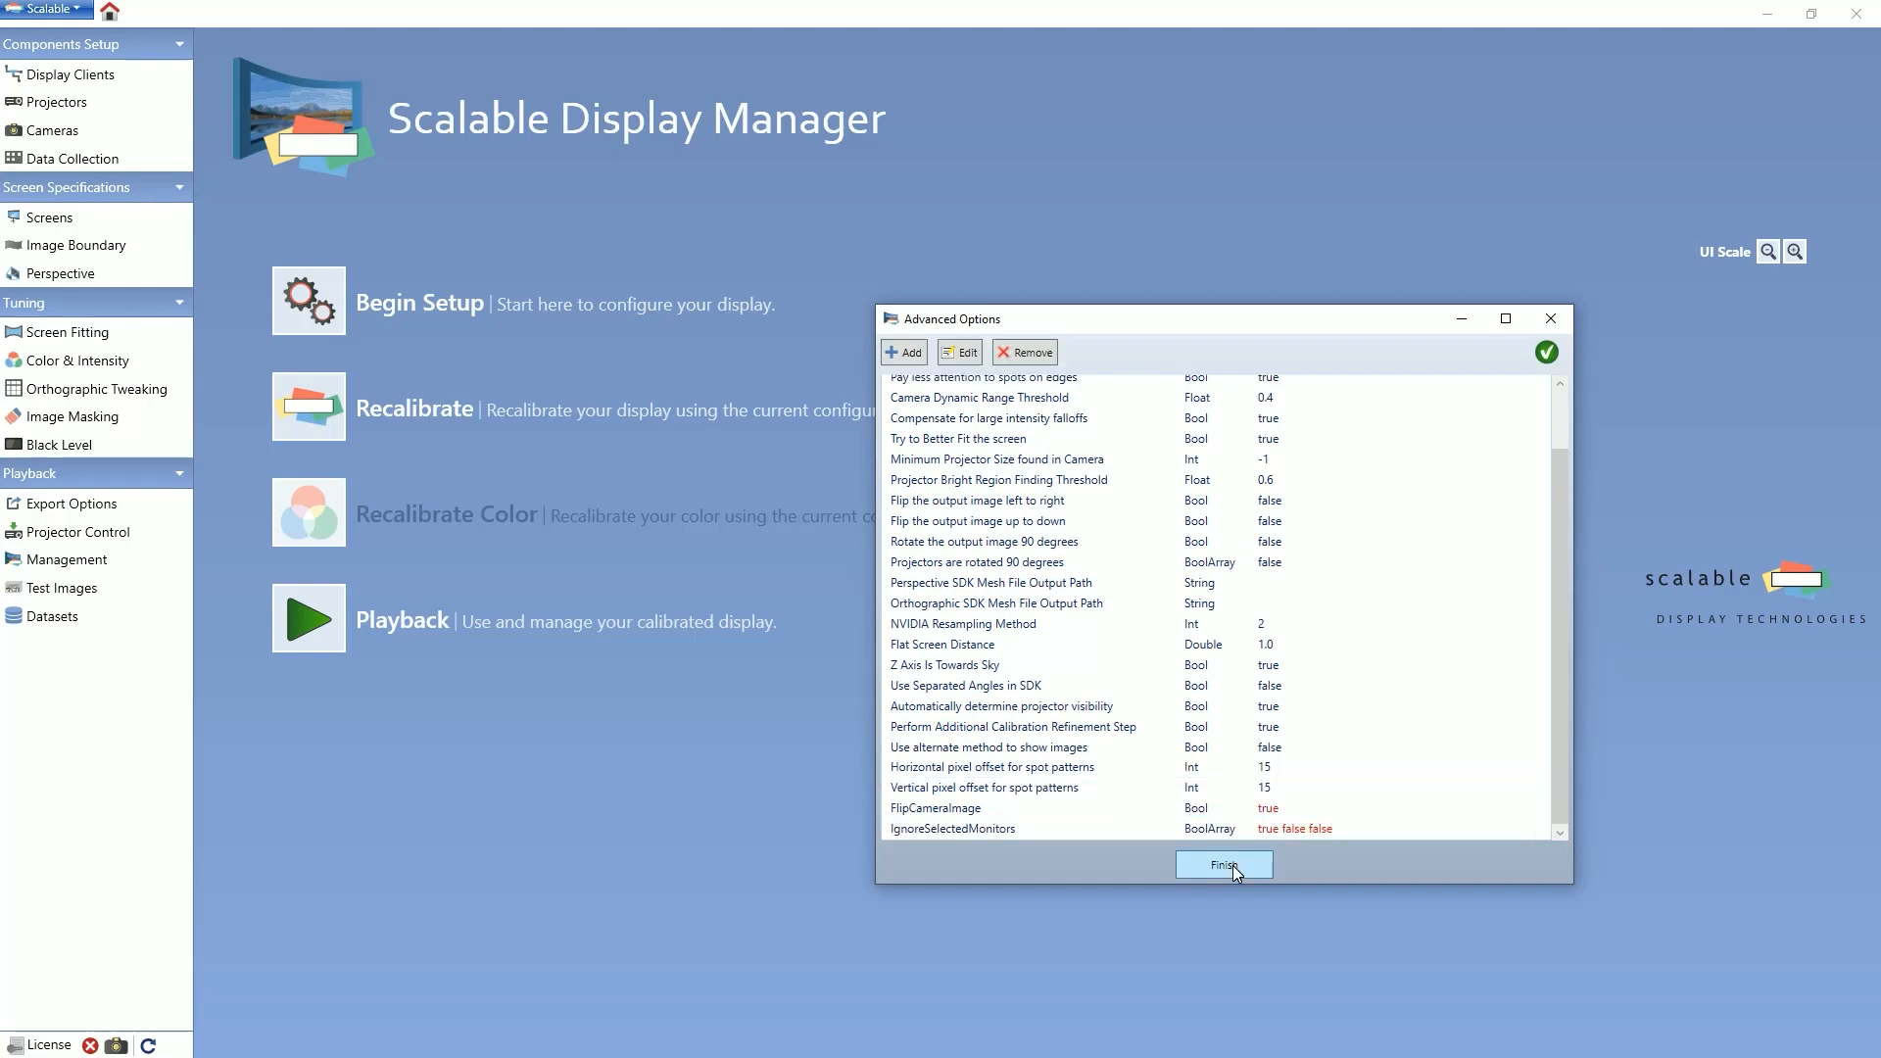
left_click(1235, 869)
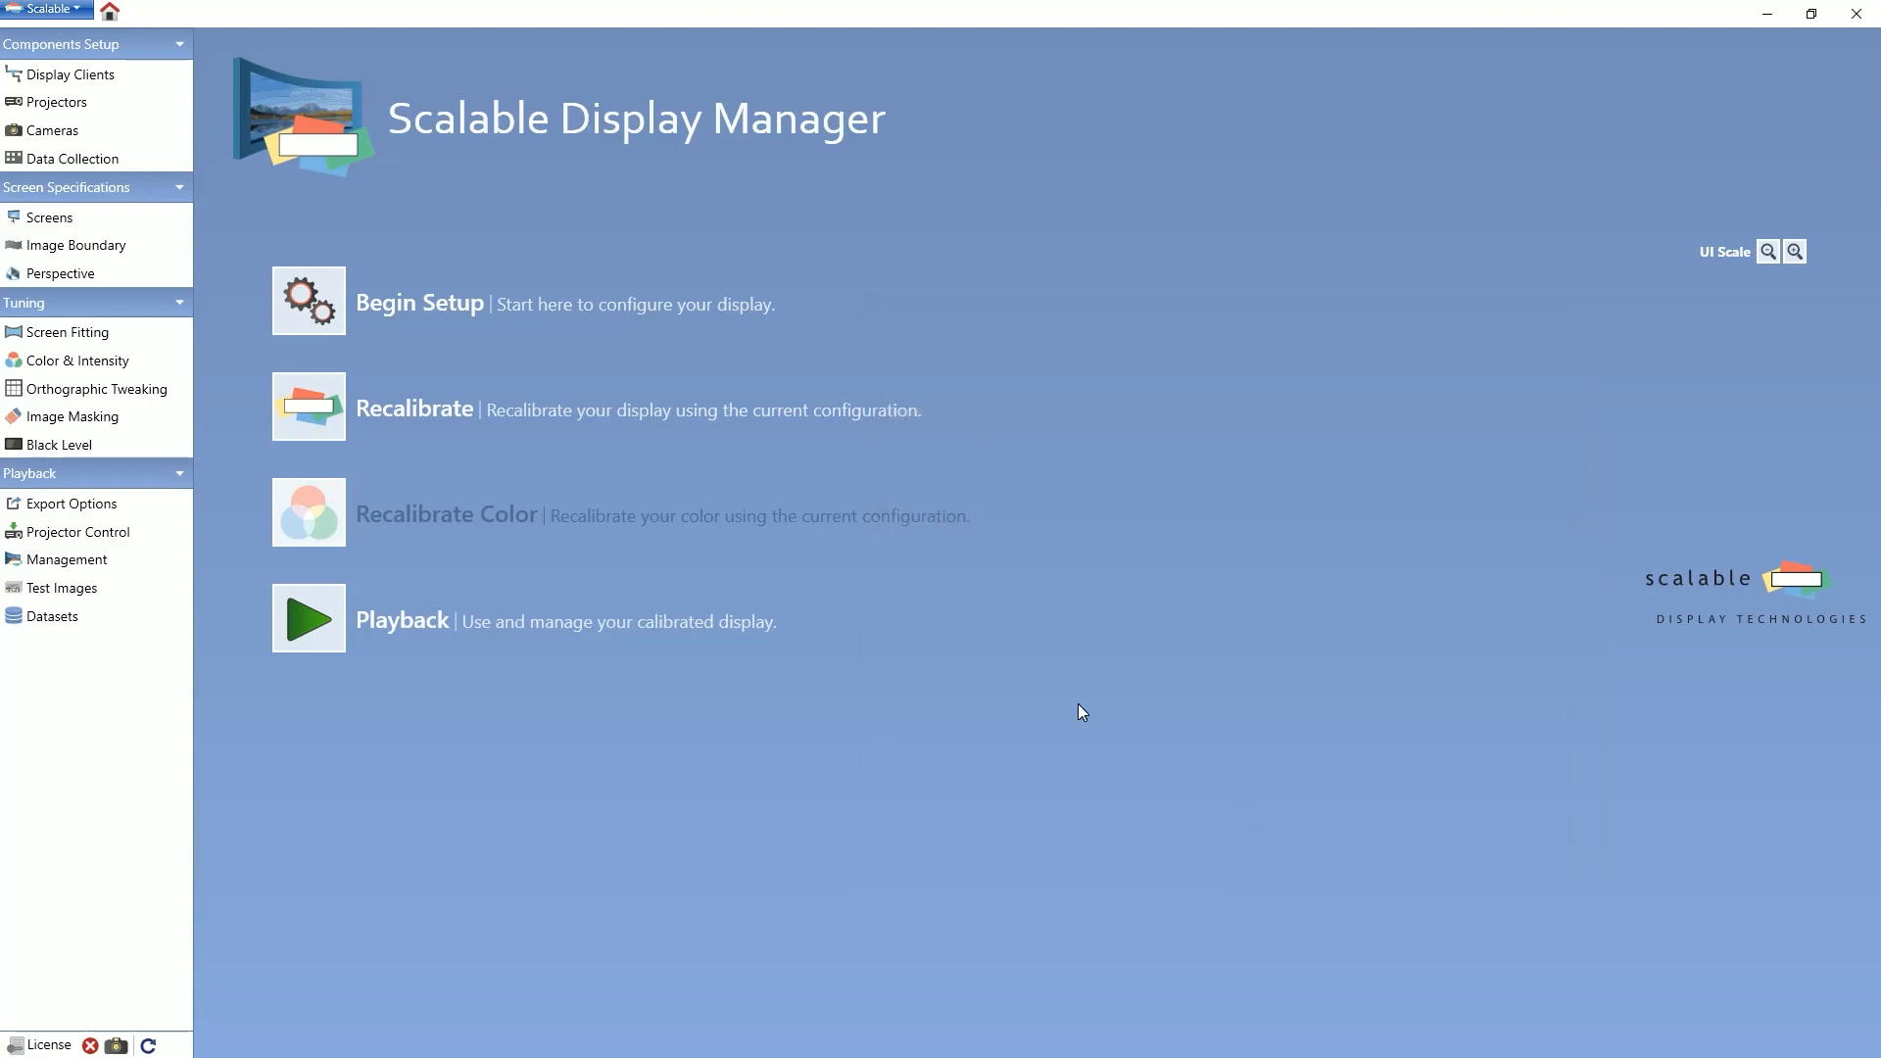
left_click(145, 107)
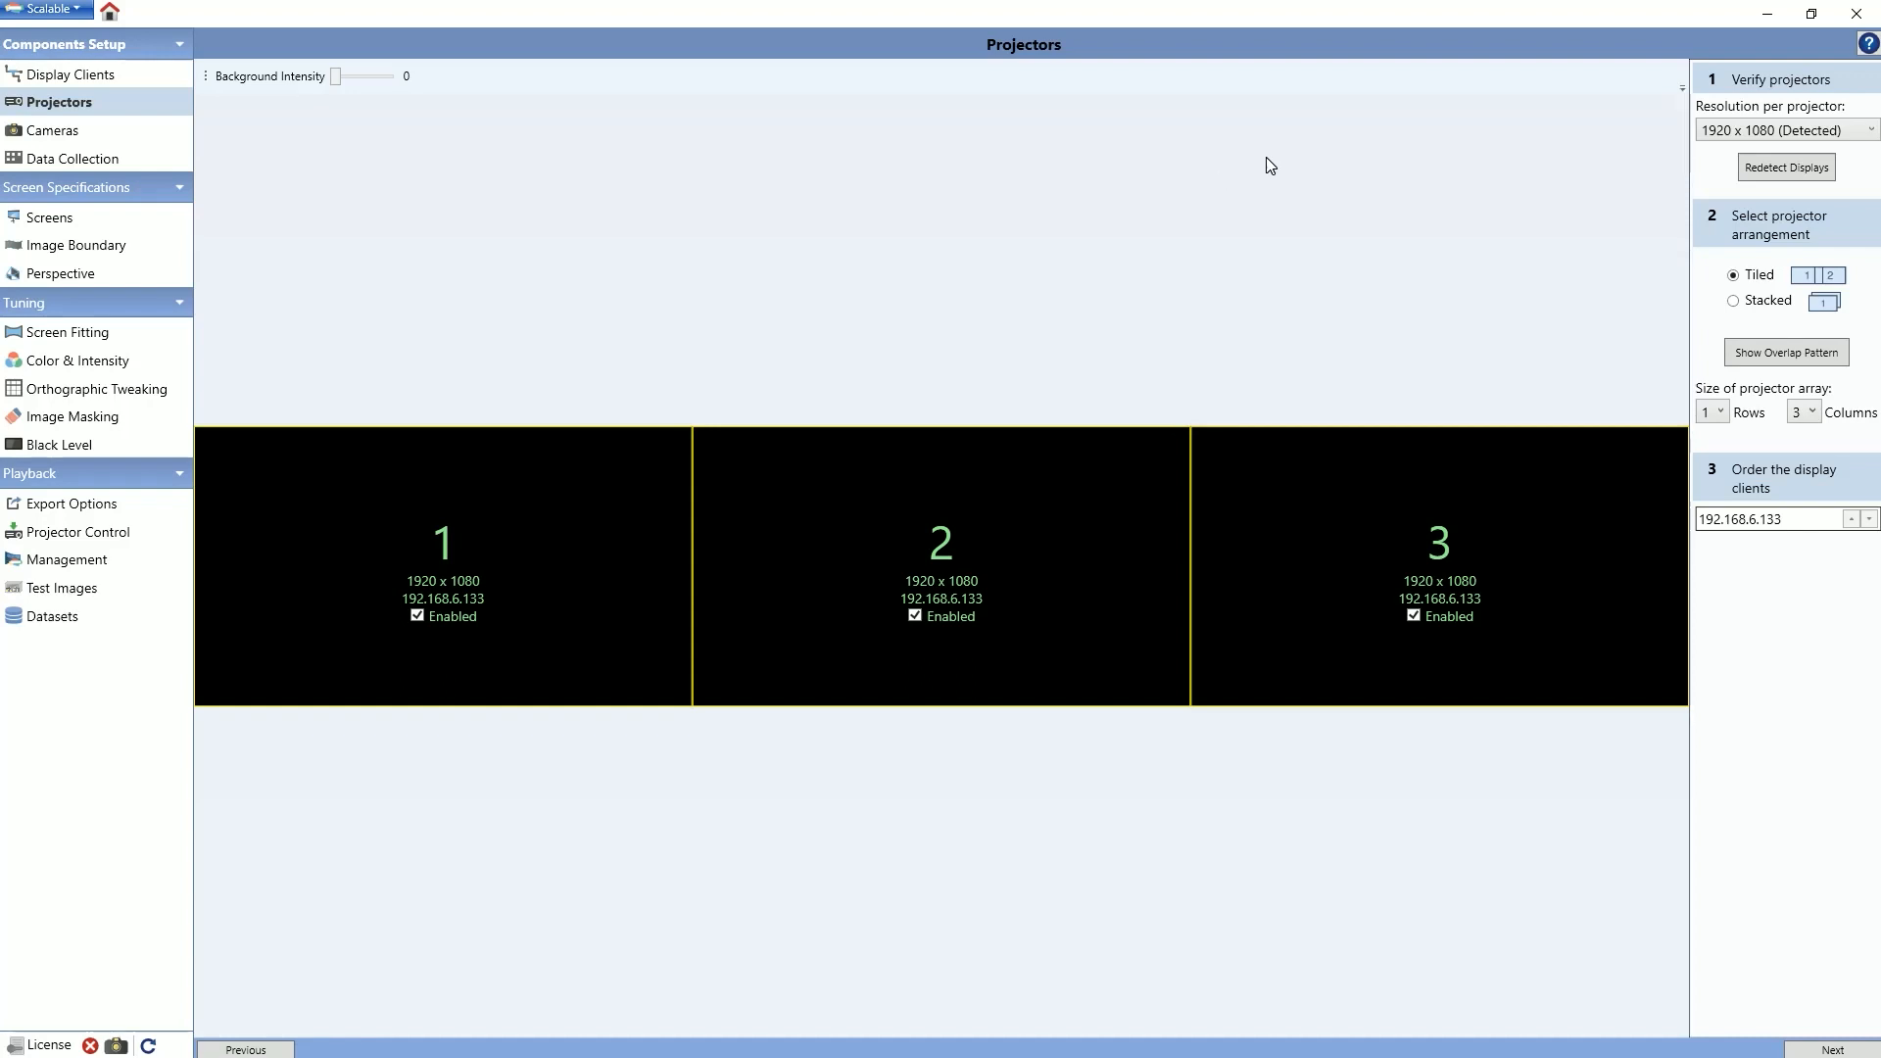